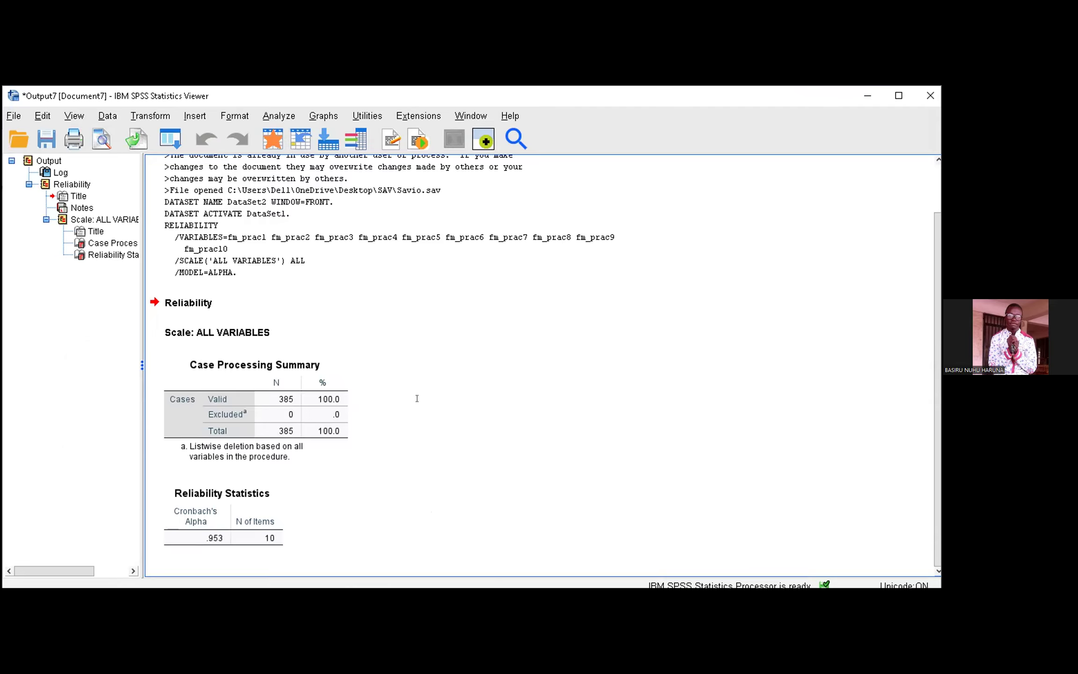
Step: Switch to the Word questionnaire to review the Section B facilities management statements, and return to the SPSS Data Editor
{"action": "key", "text": "alt+Tab"}
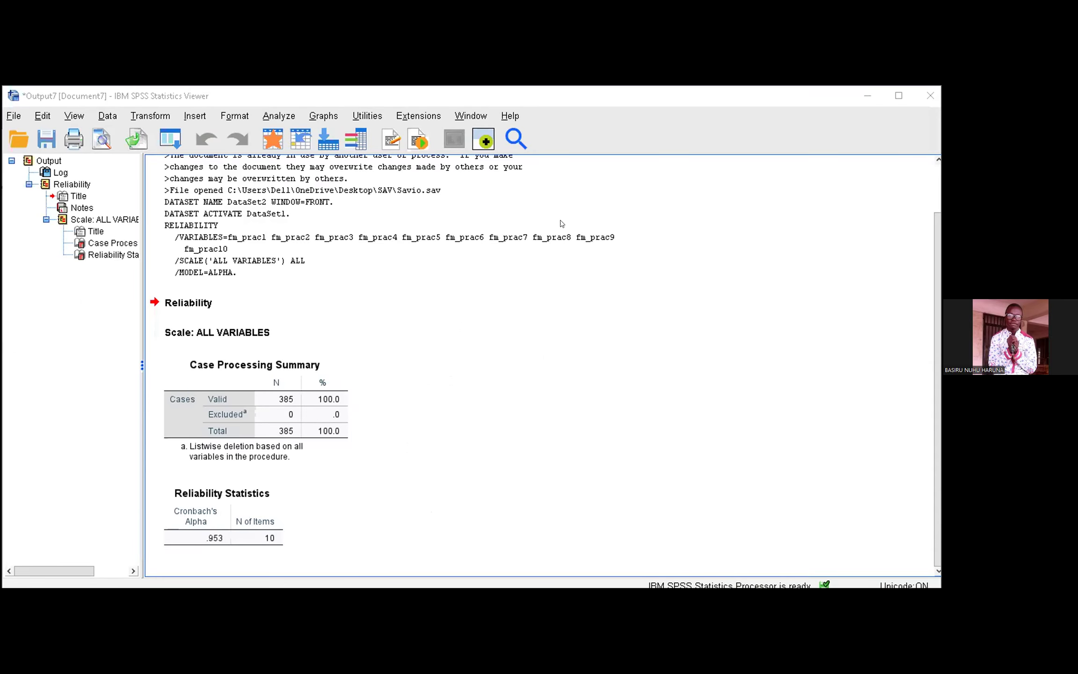
{"action": "key", "text": "alt+Tab"}
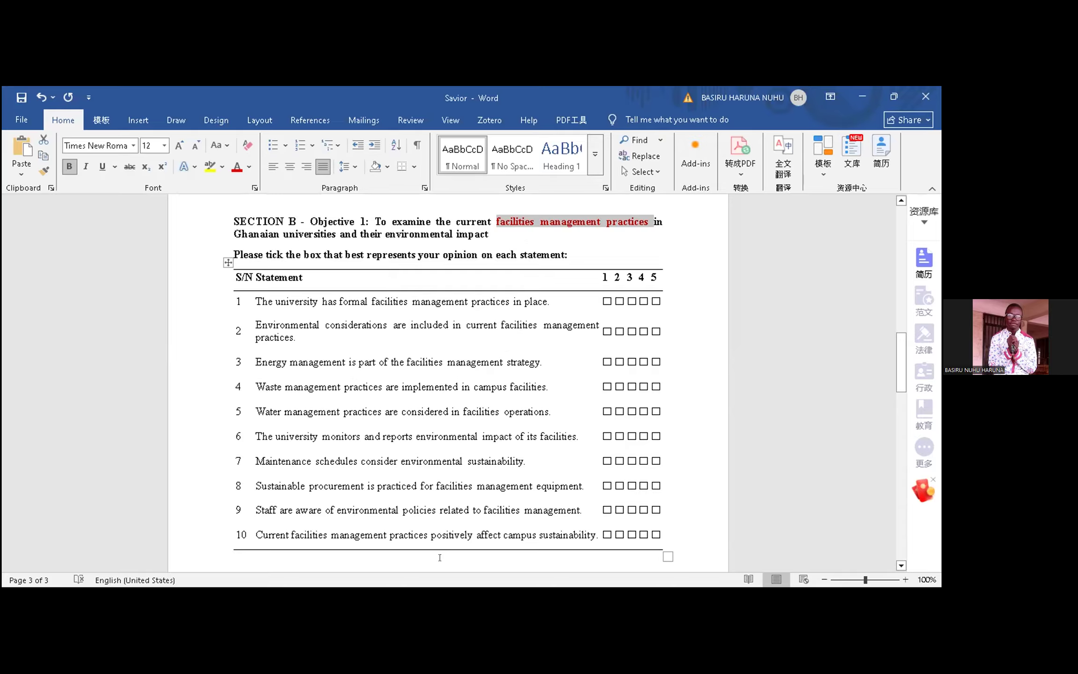
{"action": "key", "text": "alt+Tab"}
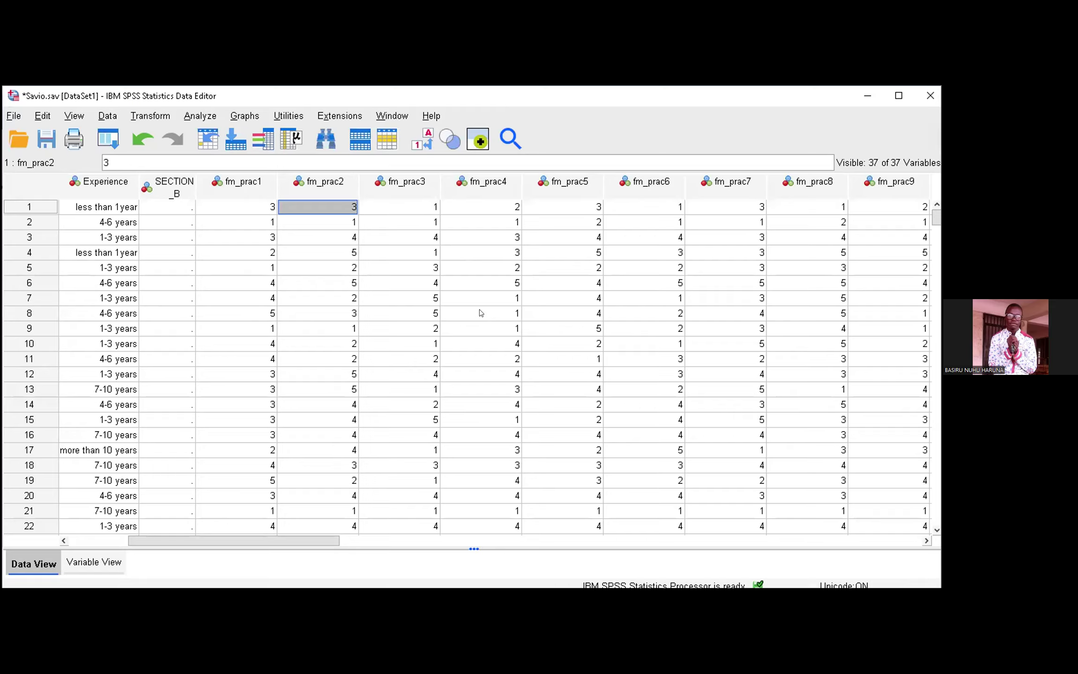
Step: Start a Factor Analysis and add fm_prac1 through fm_prac10 as the analysis variables
{"action": "left_click", "coordinate": [200, 116]}
{"action": "mouse_move", "coordinate": [234, 363]}
{"action": "left_click", "coordinate": [360, 364]}
{"action": "scroll", "coordinate": [358, 339], "scroll_direction": "down", "scroll_amount": 2}
{"action": "left_click", "coordinate": [348, 271]}
{"action": "left_click", "coordinate": [347, 368], "text": "shift"}
{"action": "key", "text": "shift+Down"}
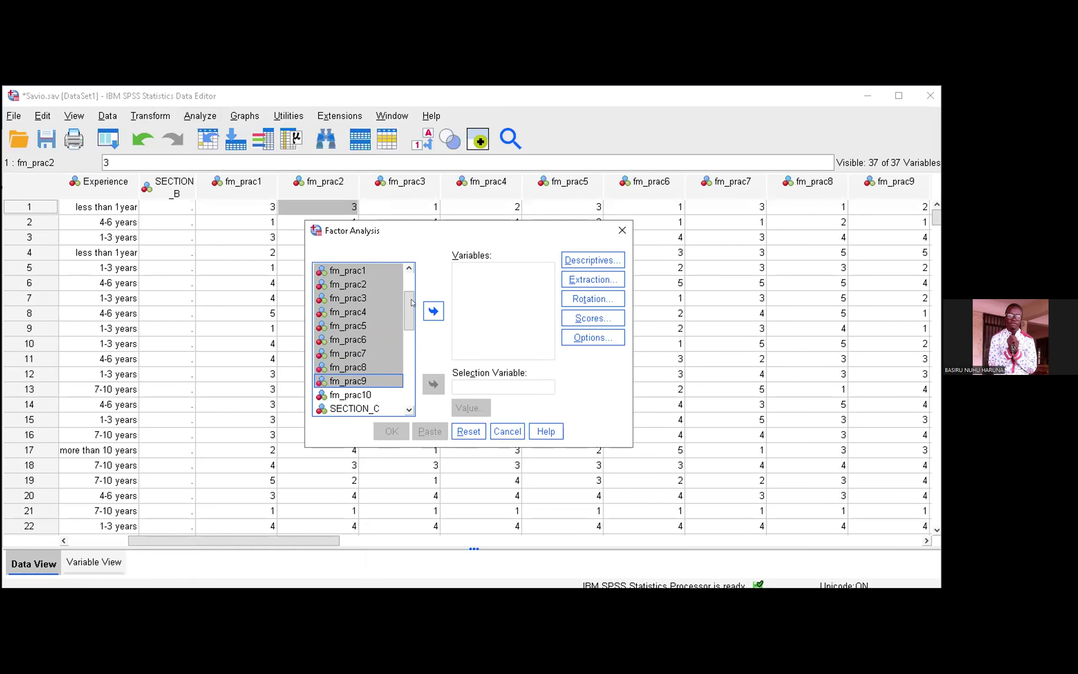
{"action": "key", "text": "shift+Down"}
{"action": "left_click", "coordinate": [428, 312]}
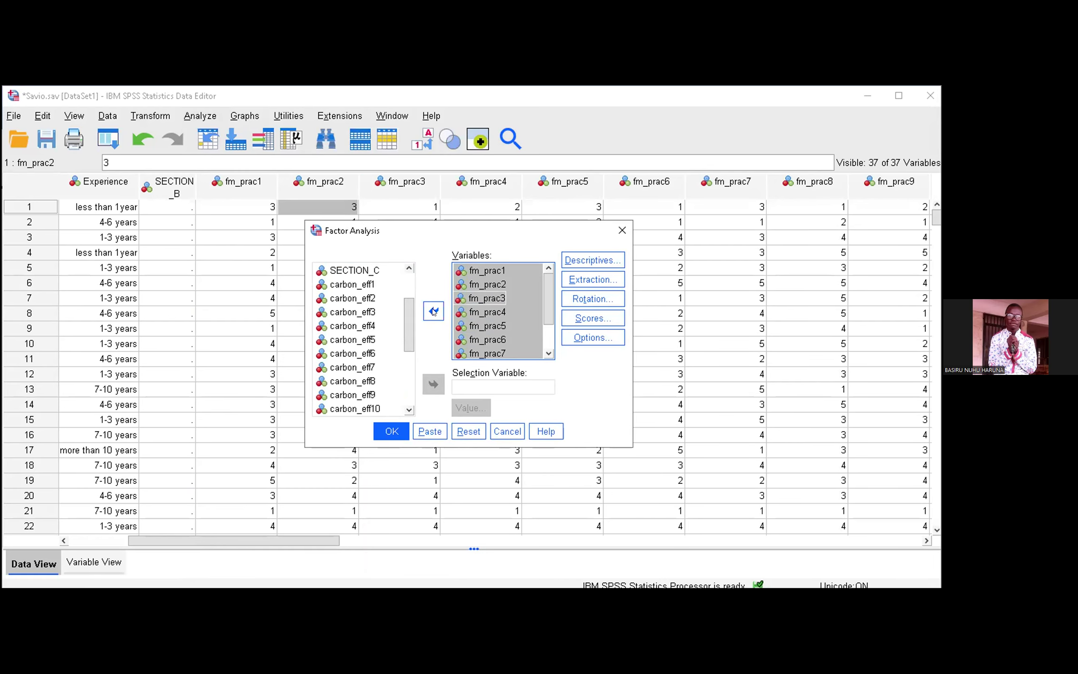
{"action": "left_click", "coordinate": [433, 312]}
Step: Review the extraction settings of the factor analysis
{"action": "left_click", "coordinate": [579, 279]}
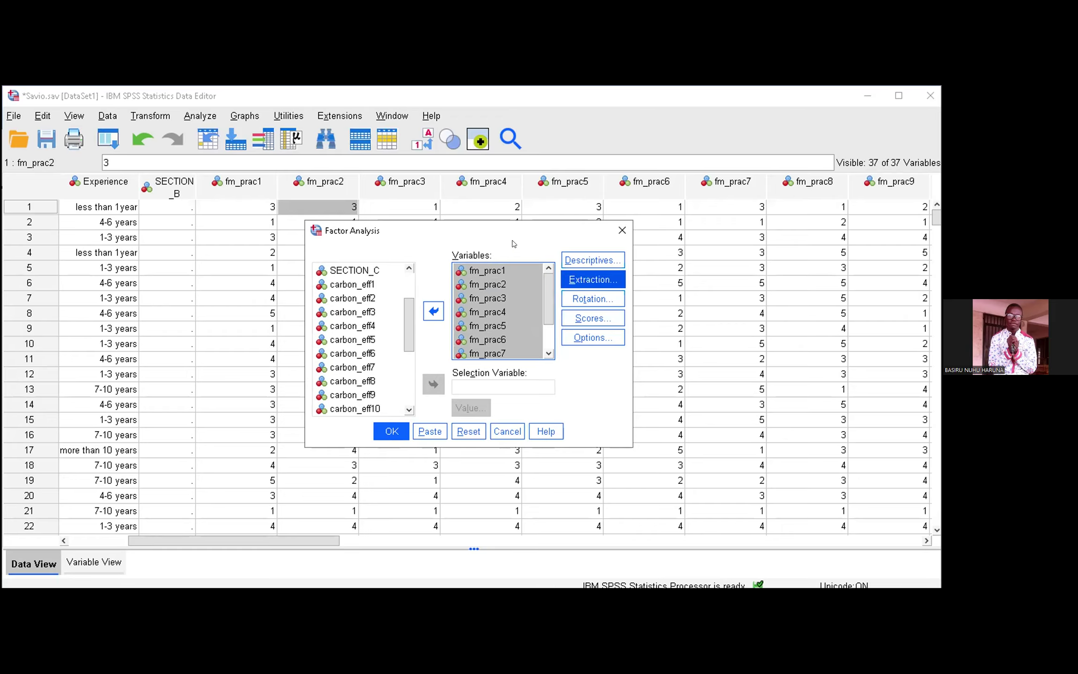
{"action": "left_click", "coordinate": [592, 280]}
{"action": "left_click", "coordinate": [422, 451]}
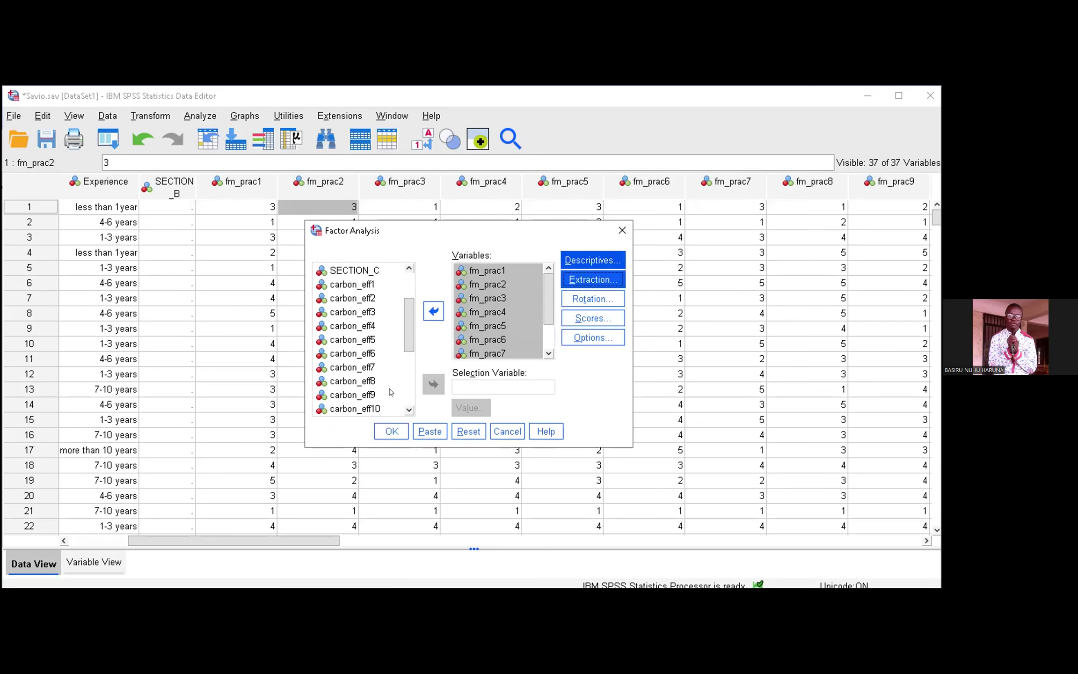
Step: Enable KMO and Bartlett's test of sphericity in the factor analysis descriptives and run the analysis
{"action": "key", "text": "alt+d"}
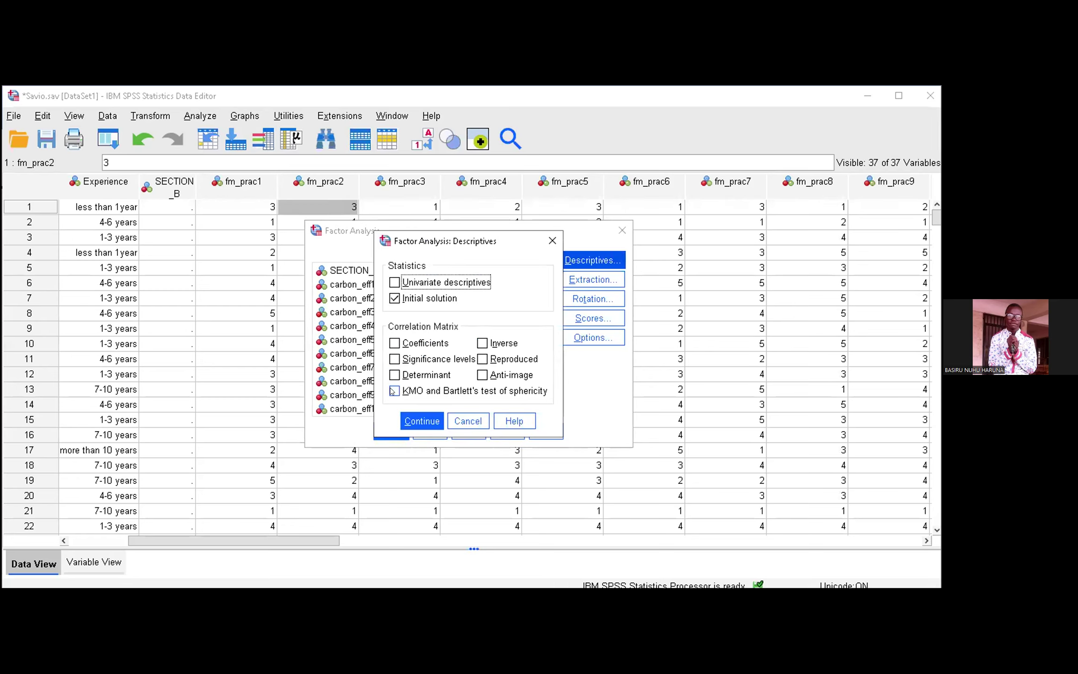
{"action": "key", "text": "alt+k"}
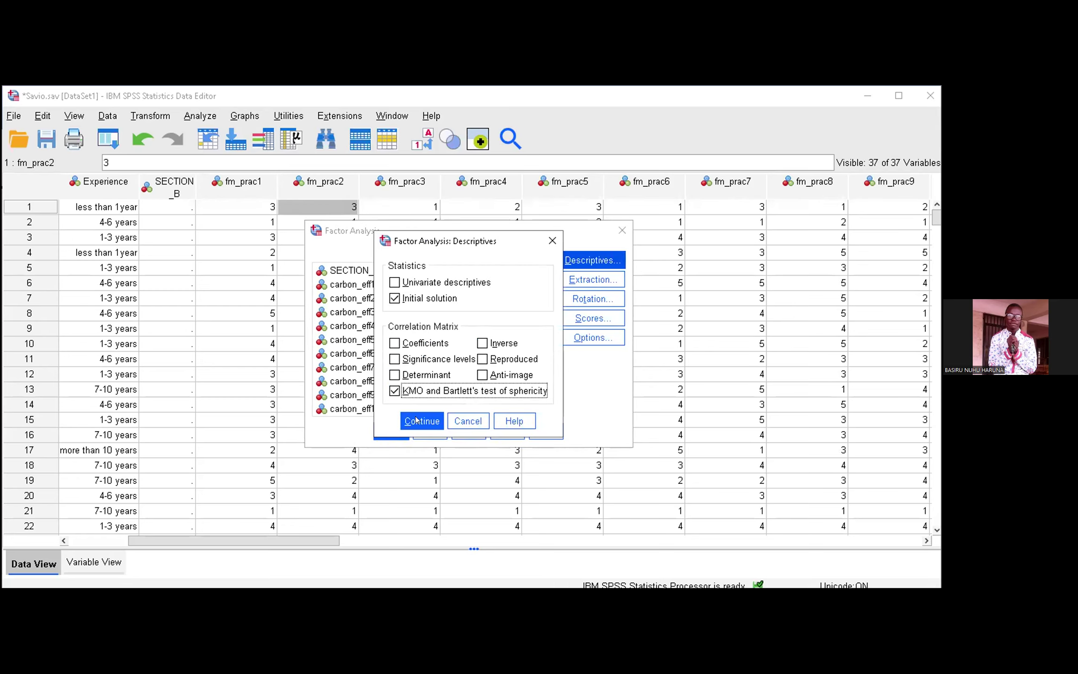
{"action": "key", "text": "Tab"}
{"action": "left_click", "coordinate": [383, 431]}
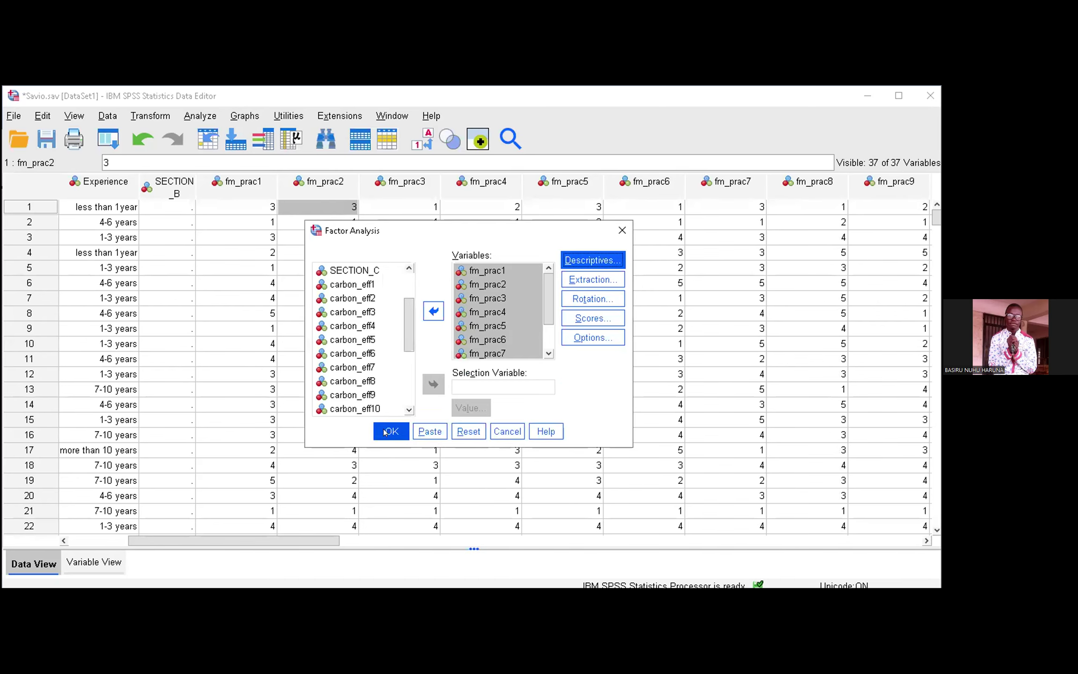
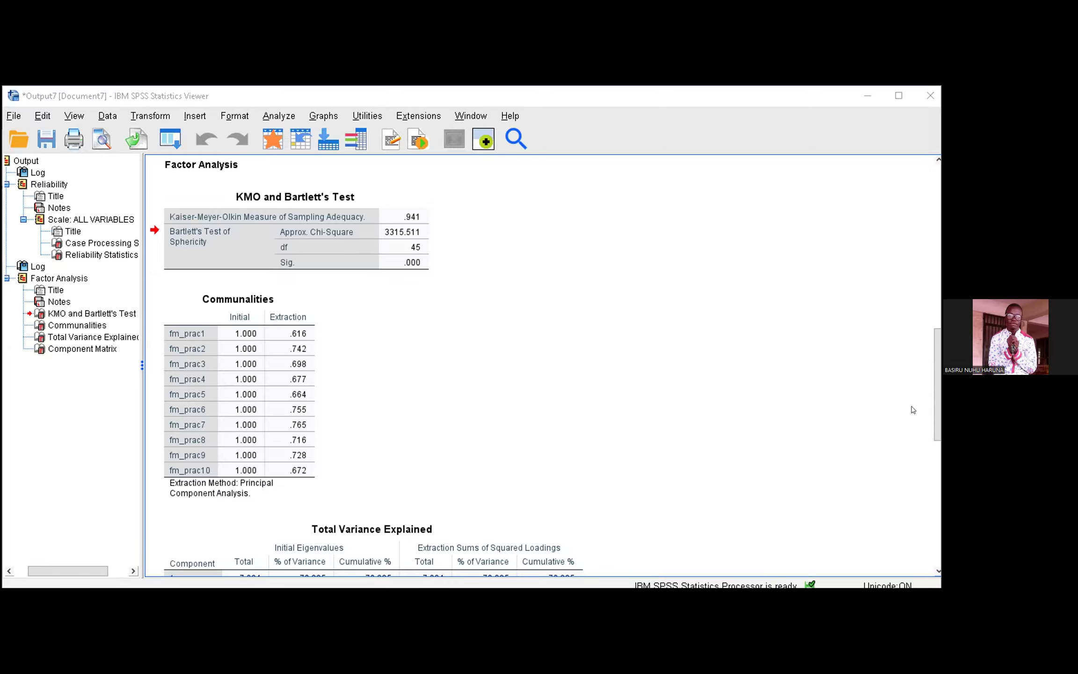
Step: Switch to the Word questionnaire and review the Section C statements on the effectiveness of practices in reducing carbon emissions
{"action": "key", "text": "alt+Tab"}
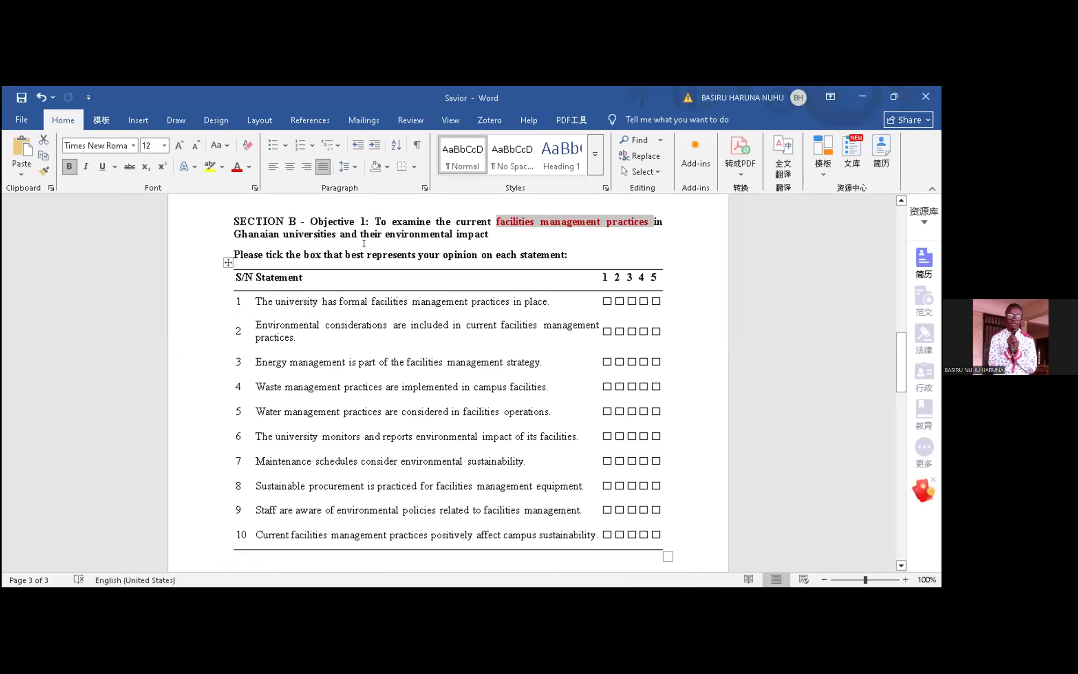
{"action": "scroll", "coordinate": [549, 244], "scroll_direction": "down", "scroll_amount": 10}
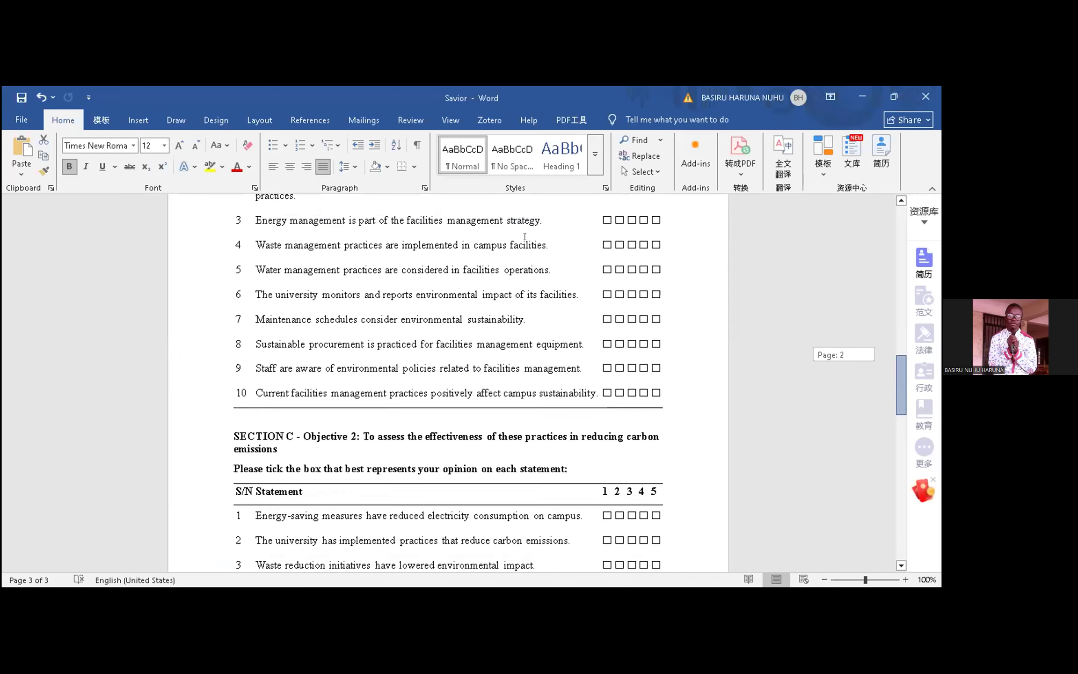
{"action": "scroll", "coordinate": [549, 243], "scroll_direction": "down", "scroll_amount": 1}
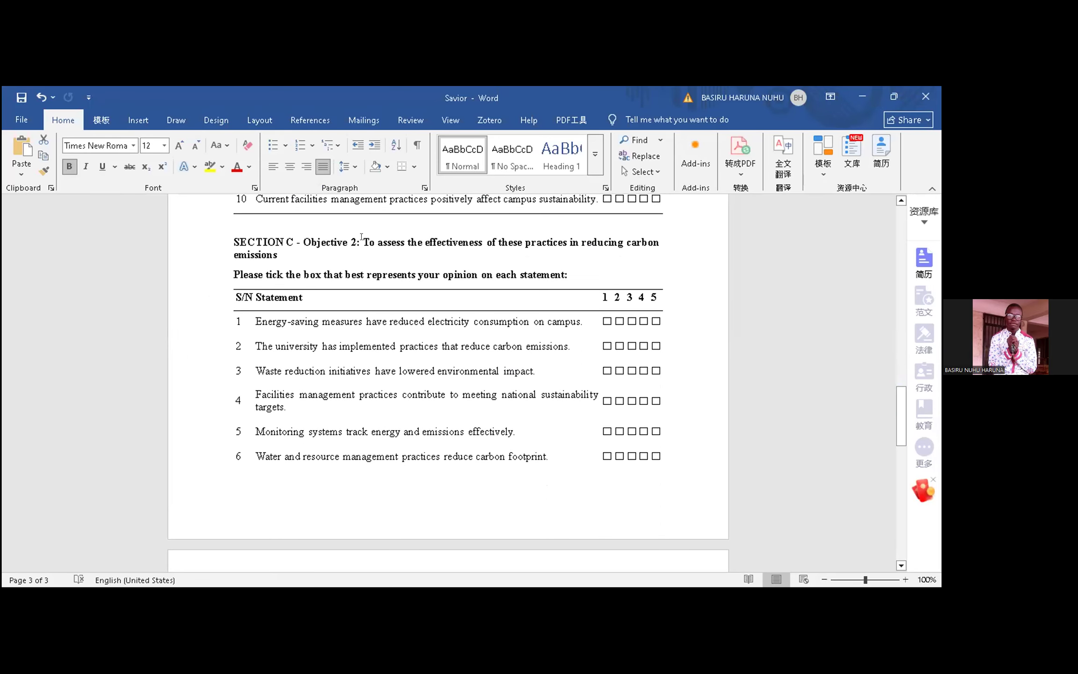
{"action": "double_click", "coordinate": [453, 242]}
{"action": "scroll", "coordinate": [454, 253], "scroll_direction": "up", "scroll_amount": 1}
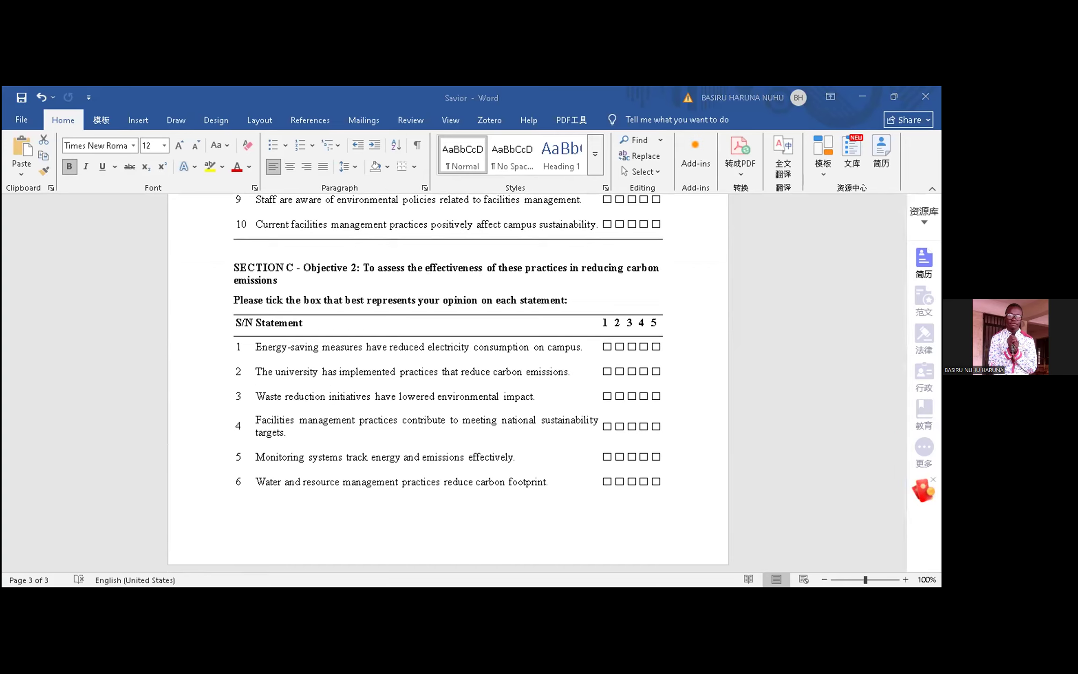
Step: Return to the SPSS Data Editor and look through the carbon_eff1 to carbon_eff10 columns in the first case
{"action": "key", "text": "alt+Tab"}
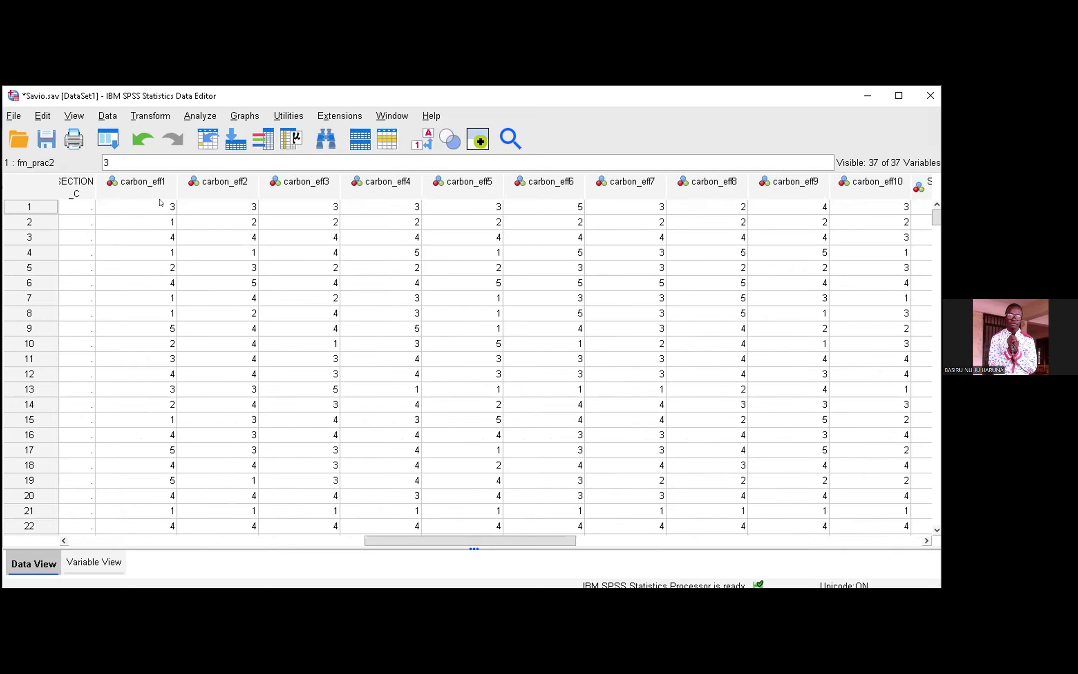
{"action": "left_click", "coordinate": [160, 206]}
{"action": "key", "text": "Right"}
{"action": "key", "text": "Right"}
{"action": "key", "text": "Right"}
{"action": "key", "text": "Right"}
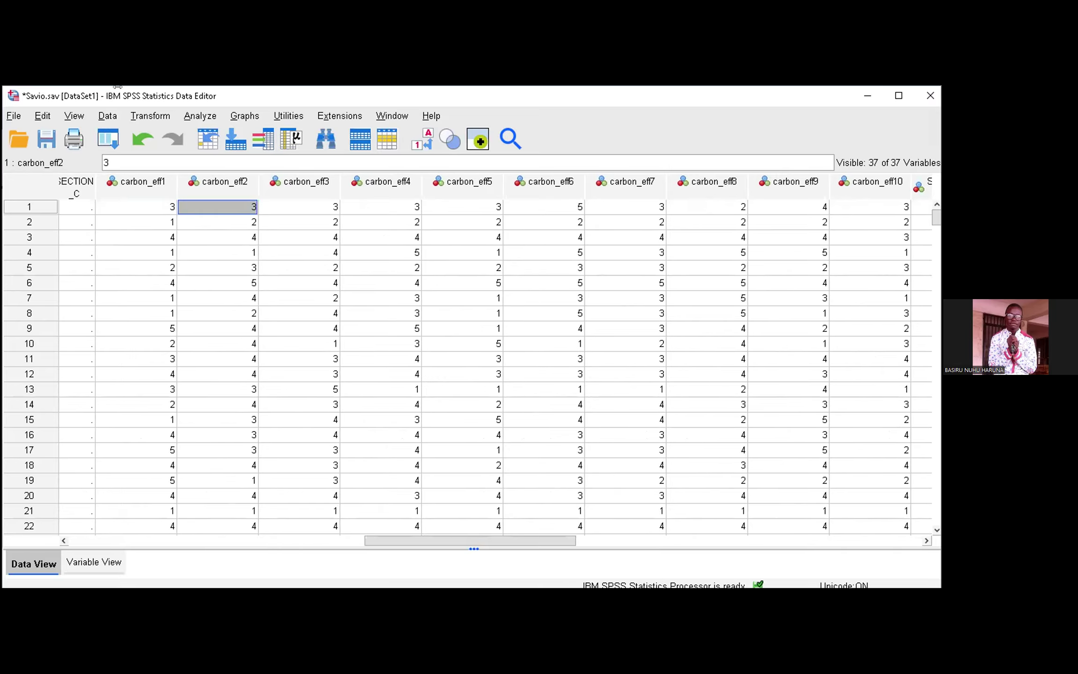
{"action": "key", "text": "Right"}
{"action": "key", "text": "Right"}
{"action": "key", "text": "Right"}
{"action": "key", "text": "Right"}
{"action": "key", "text": "Right"}
{"action": "key", "text": "Right"}
{"action": "key", "text": "Right"}
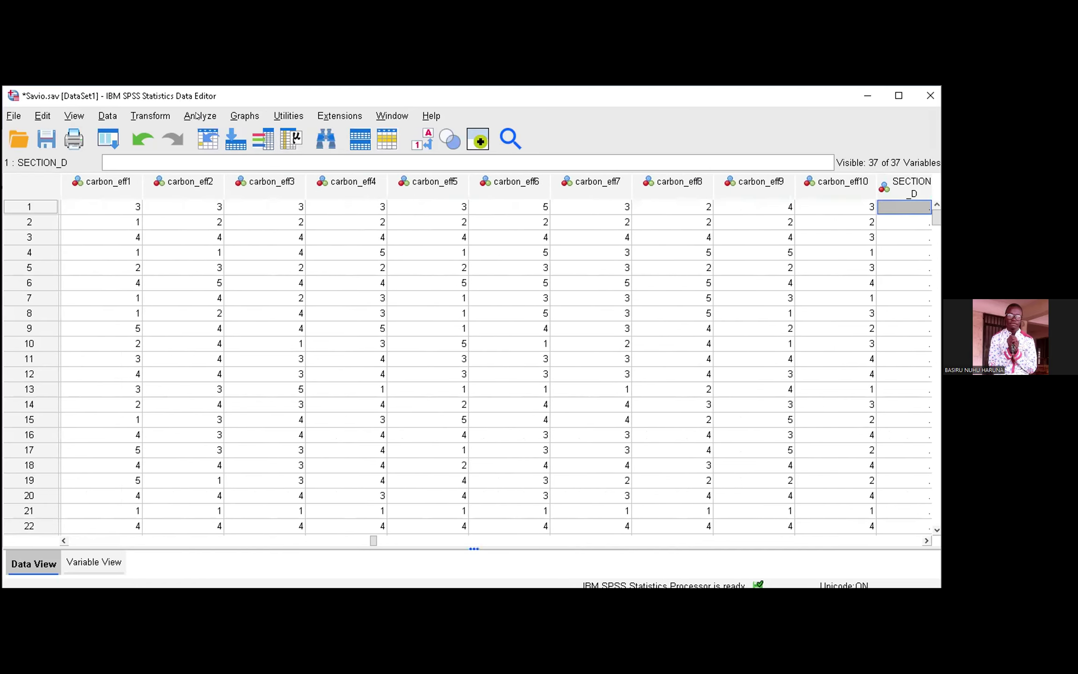
{"action": "key", "text": "Left"}
{"action": "key", "text": "Left"}
{"action": "key", "text": "Left"}
{"action": "key", "text": "Left"}
Step: Open the Reliability Analysis and remove all the fm_prac variables from the analysis items
{"action": "left_click", "coordinate": [199, 115]}
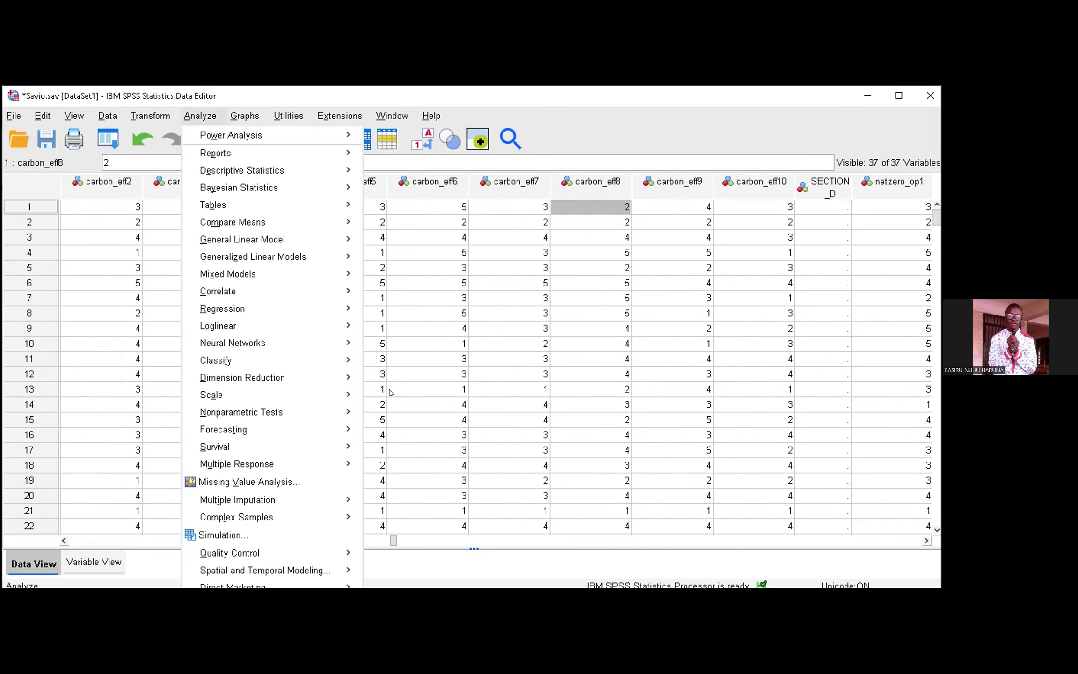
{"action": "mouse_move", "coordinate": [271, 394]}
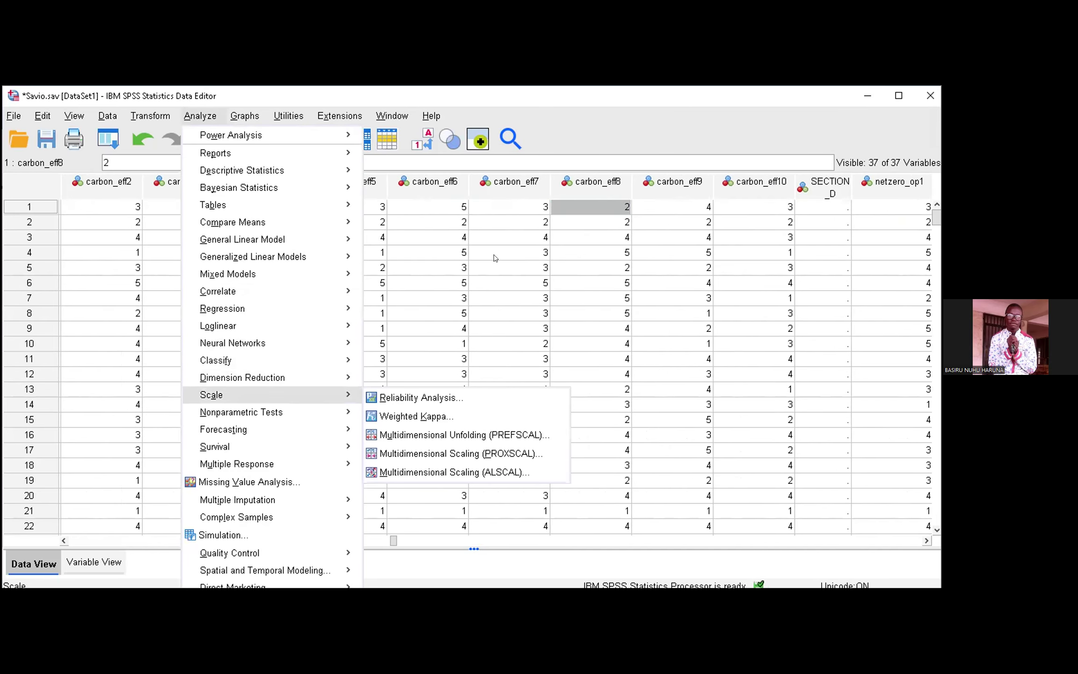
{"action": "left_click", "coordinate": [420, 397]}
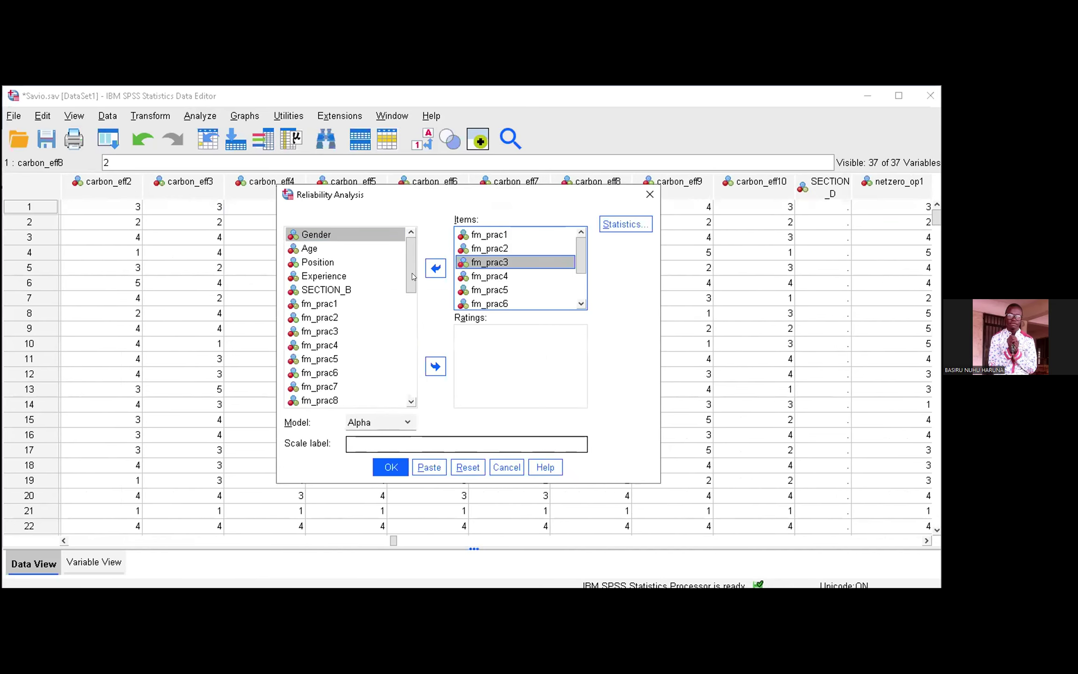
{"action": "key", "text": "ctrl+a"}
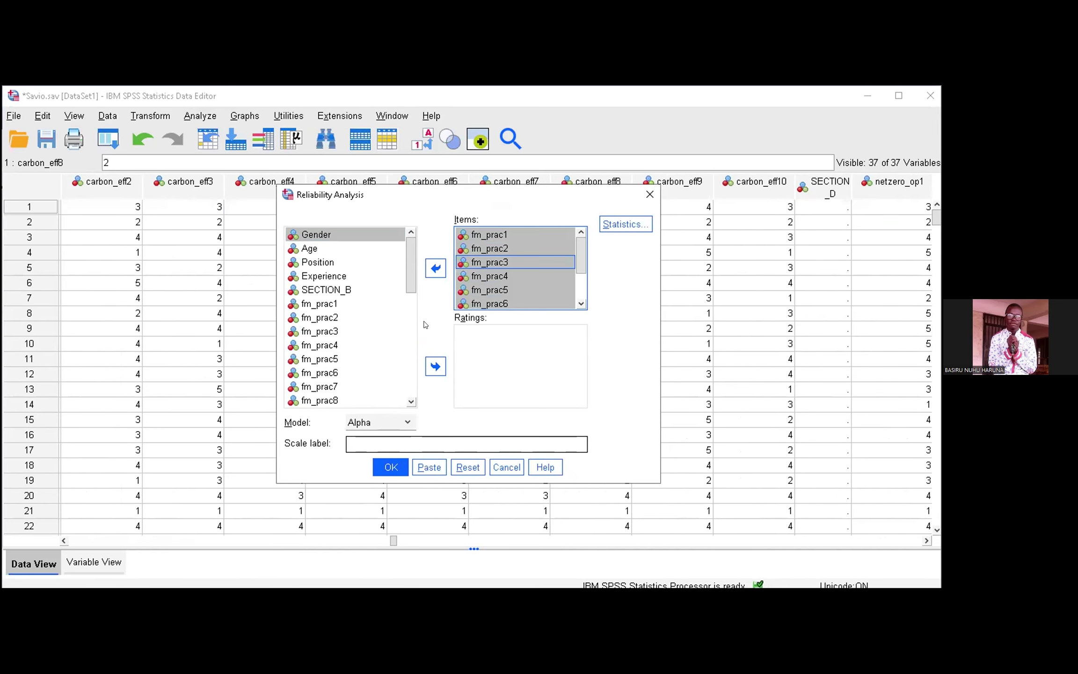
{"action": "key", "text": "Return"}
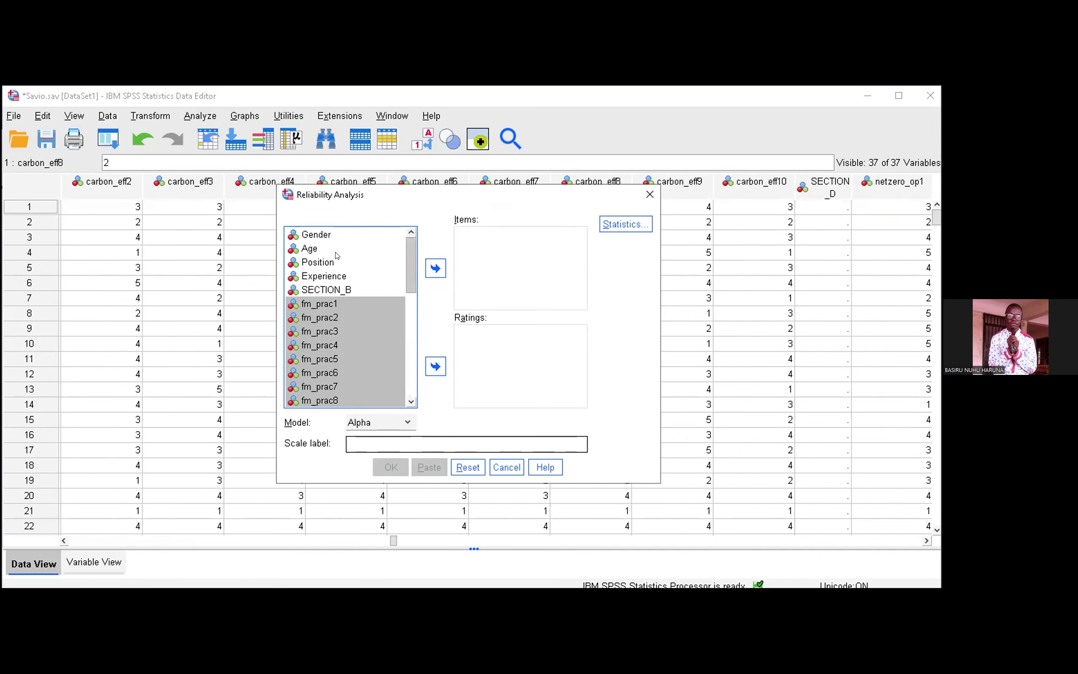
Step: Add carbon_eff1 through carbon_eff10 as the reliability items and run the analysis with the Alpha model
{"action": "scroll", "coordinate": [335, 262], "scroll_direction": "down", "scroll_amount": 5}
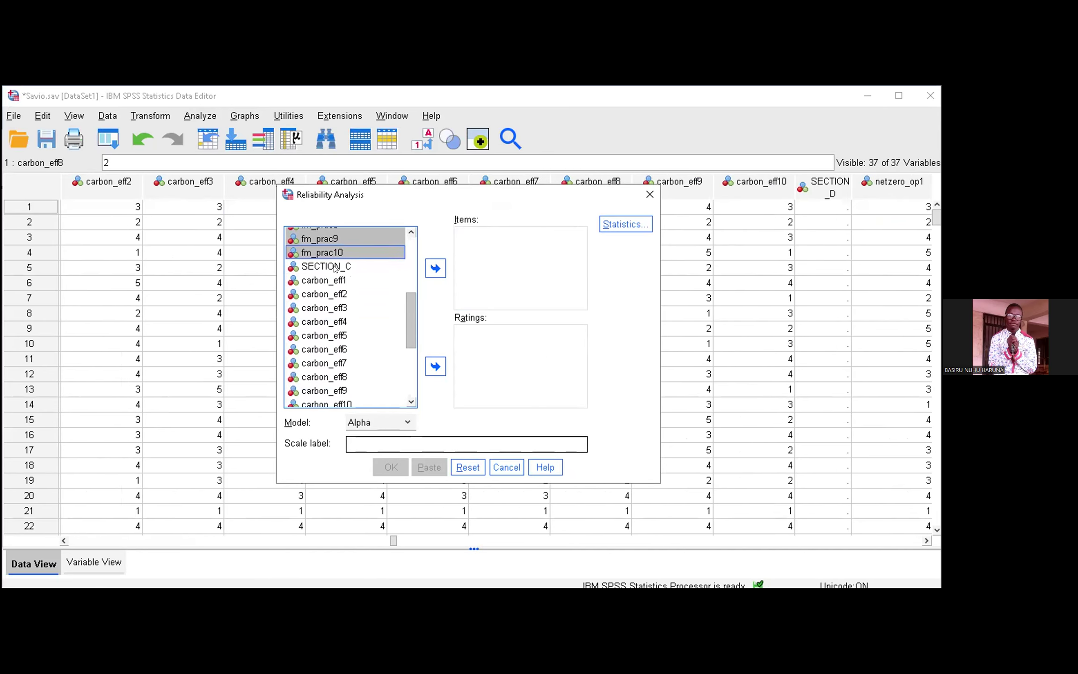
{"action": "scroll", "coordinate": [335, 280], "scroll_direction": "down", "scroll_amount": 1}
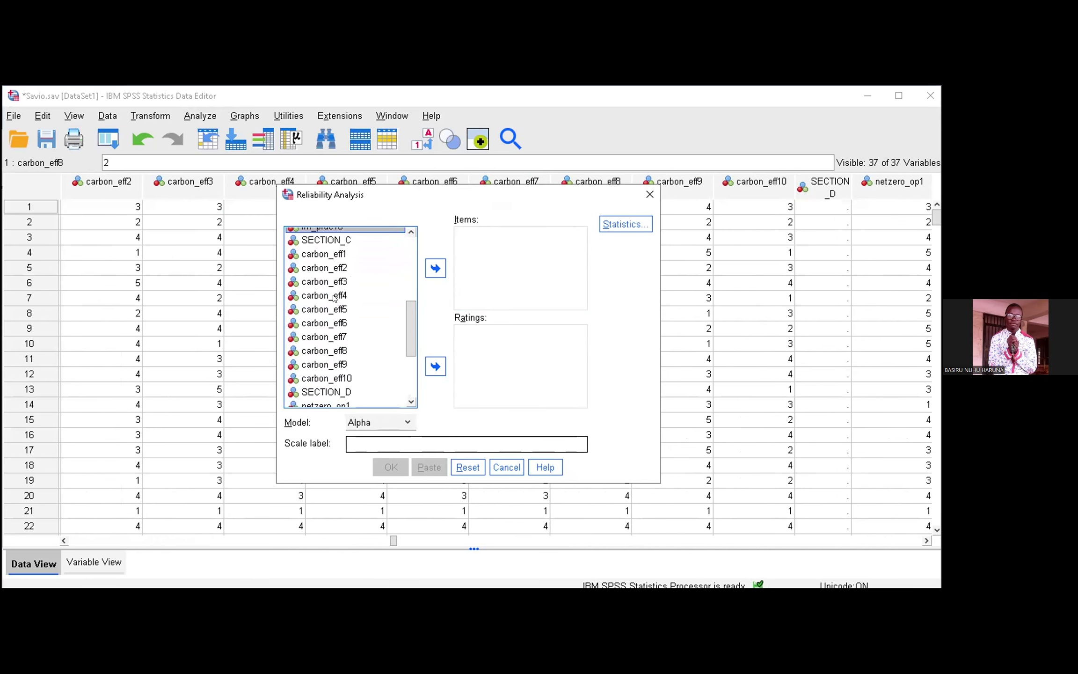
{"action": "left_click", "coordinate": [334, 254]}
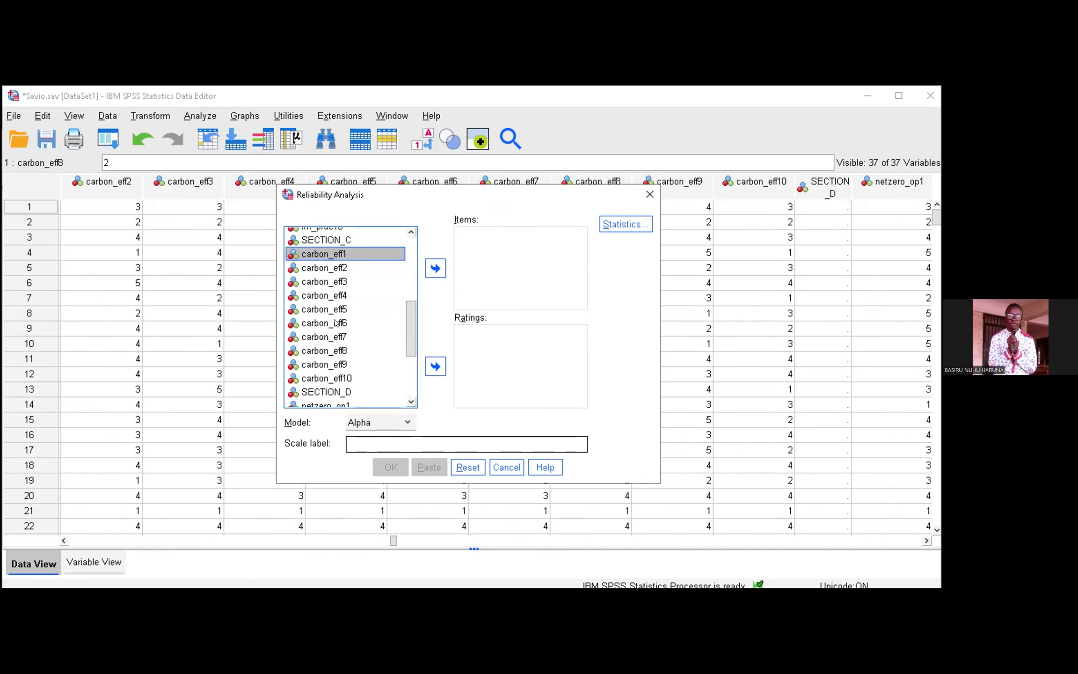
{"action": "key", "text": "shift+Down"}
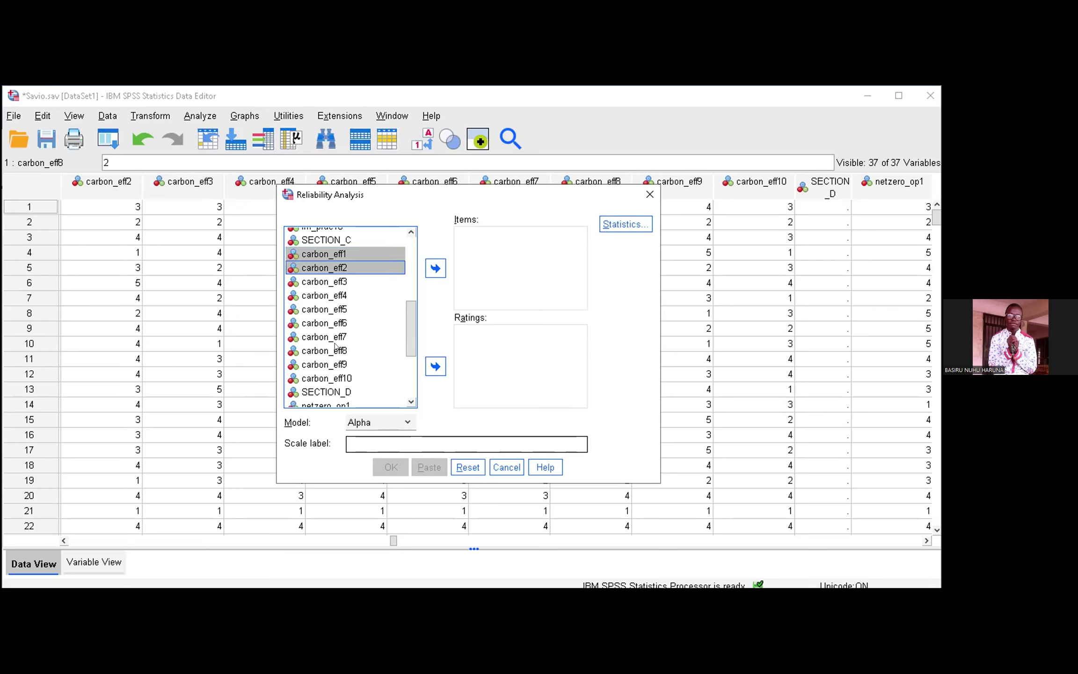
{"action": "key", "text": "shift+Down"}
{"action": "key", "text": "shift+Down"}
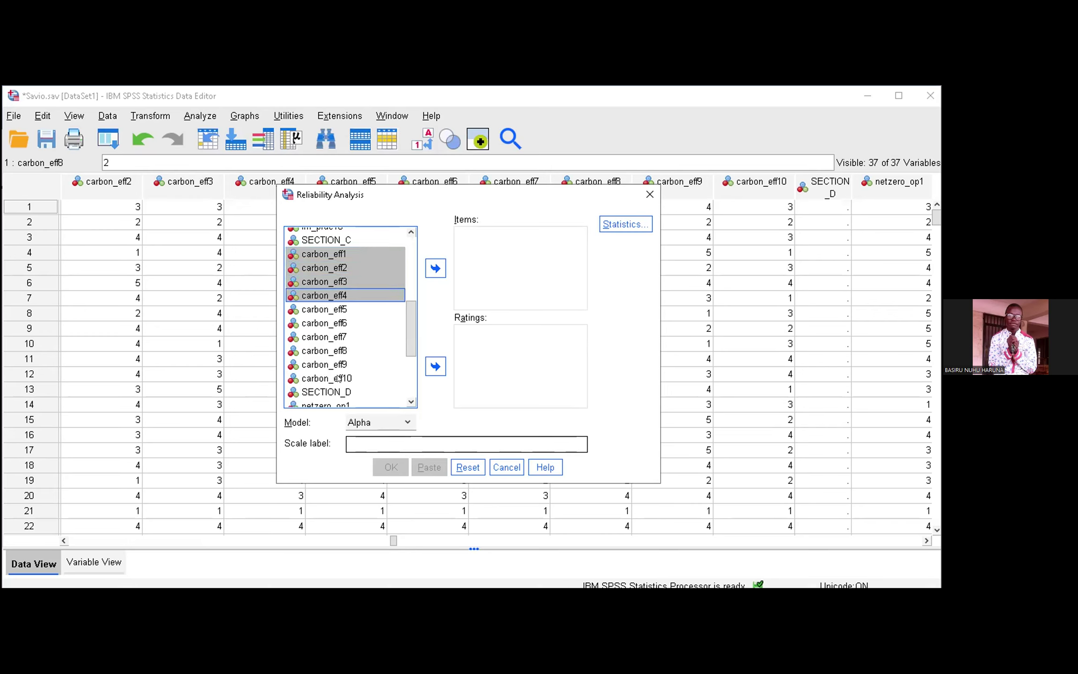
{"action": "key", "text": "shift+Down"}
{"action": "key", "text": "shift+Down"}
{"action": "left_click", "coordinate": [435, 268]}
{"action": "left_click", "coordinate": [390, 468]}
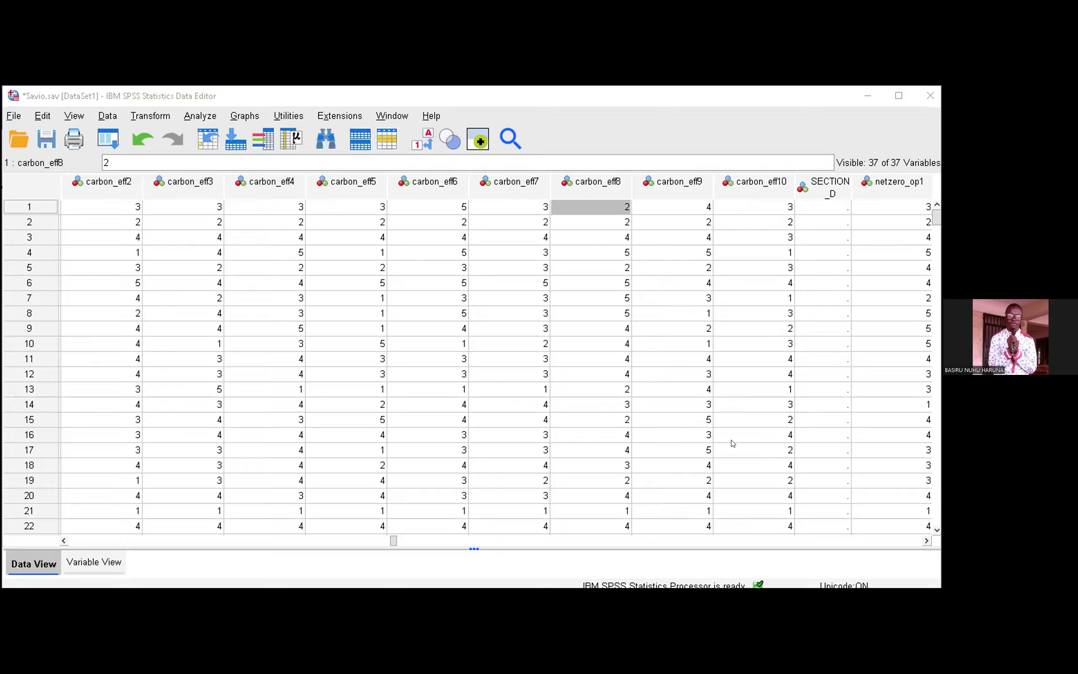
Step: Examine the Cronbach's alpha in the Reliability Statistics output for the carbon effectiveness items
{"action": "left_click", "coordinate": [306, 500]}
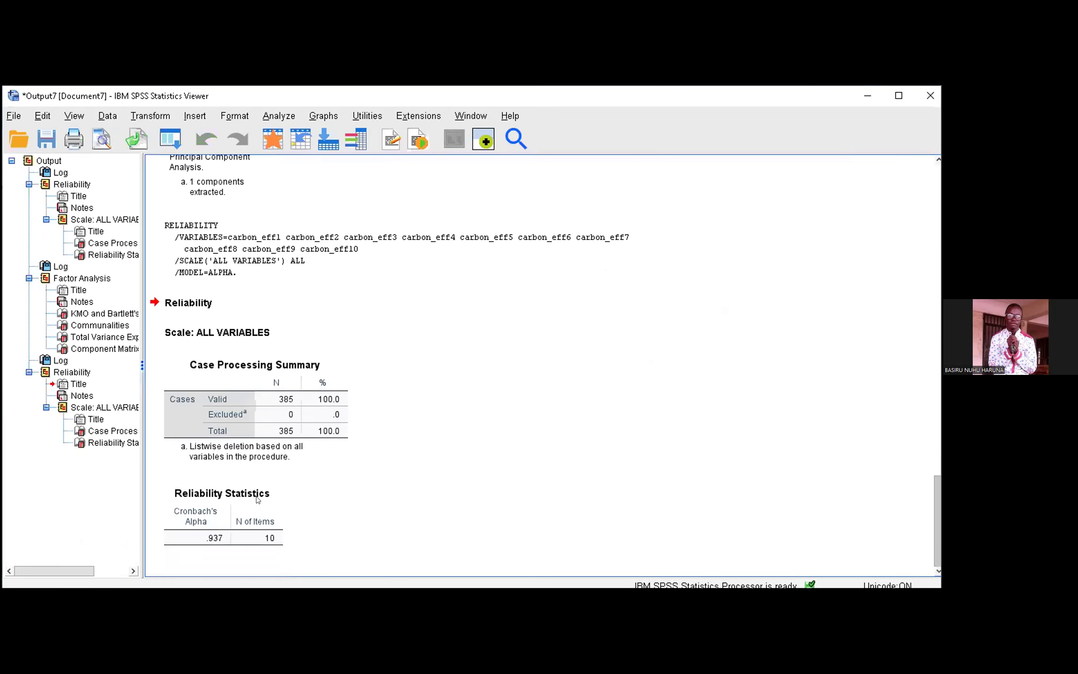
{"action": "left_click", "coordinate": [207, 542]}
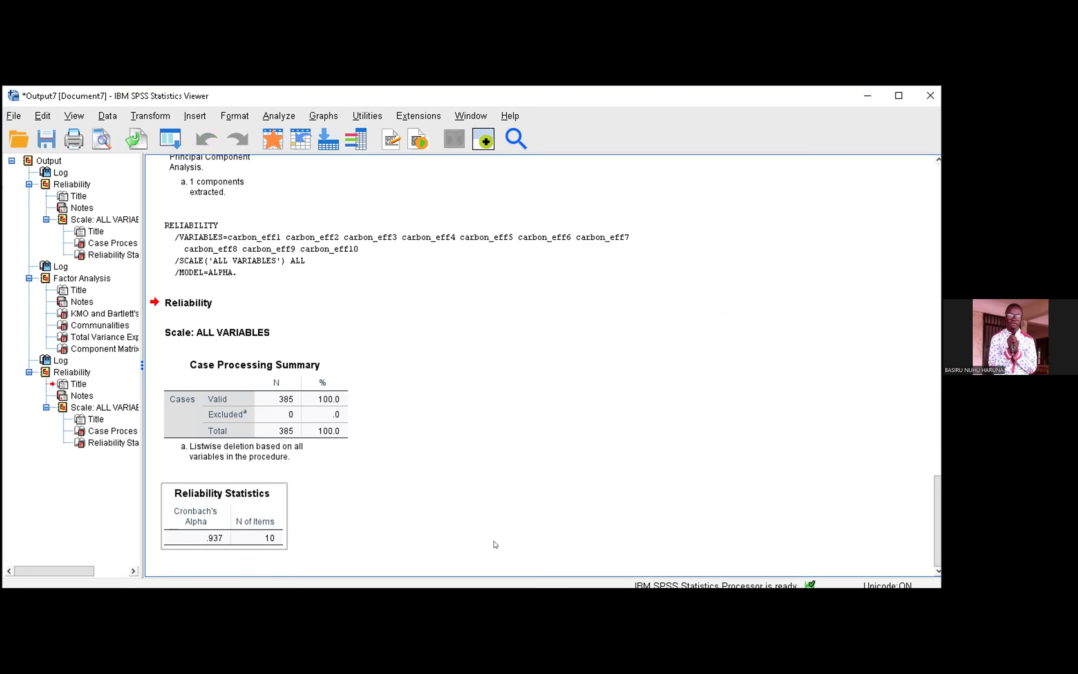
{"action": "left_click", "coordinate": [615, 459]}
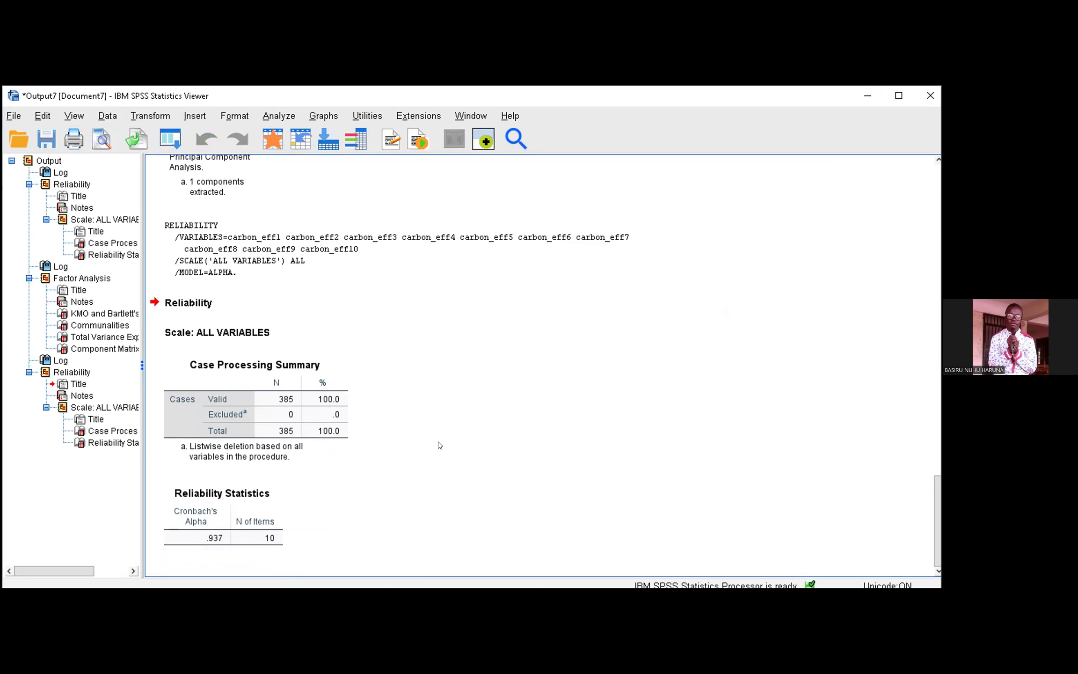
Step: Return to the Data Editor, open the Factor Analysis and remove all the fm_prac items from the analysis variables
{"action": "left_click", "coordinate": [867, 96]}
{"action": "left_click", "coordinate": [200, 116]}
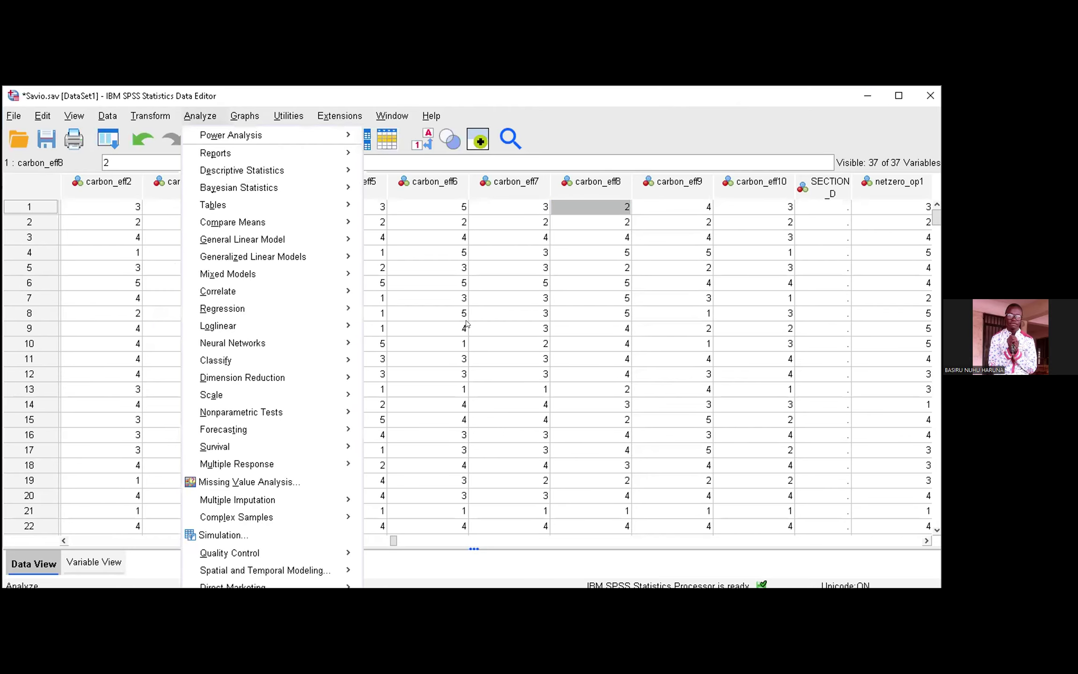
{"action": "mouse_move", "coordinate": [272, 377]}
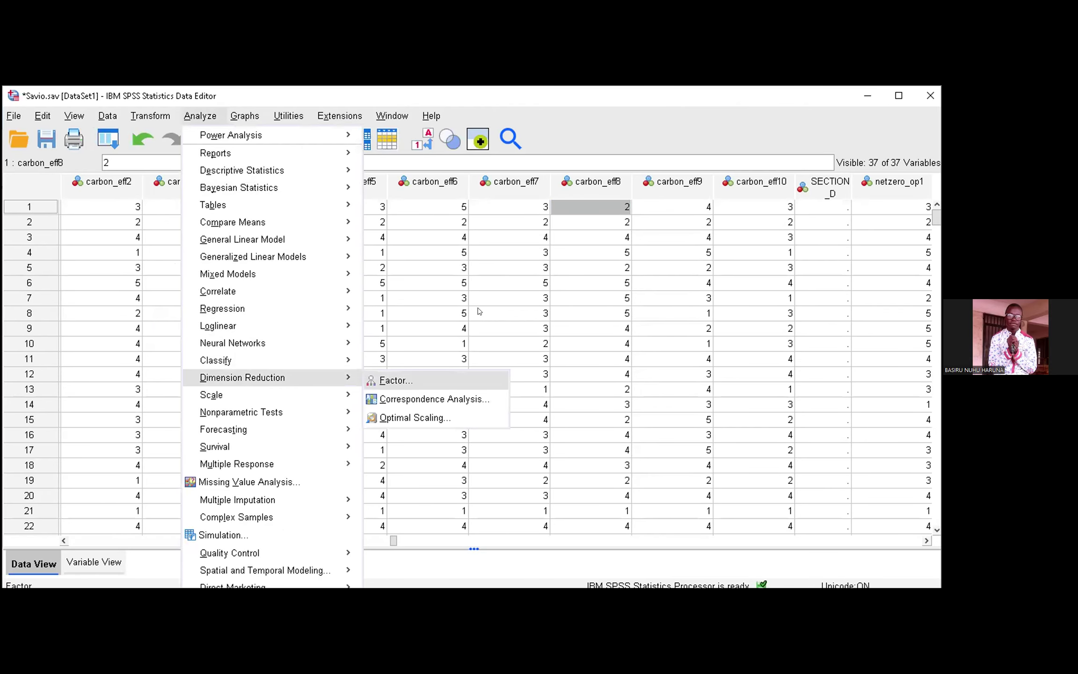
{"action": "left_click", "coordinate": [396, 380]}
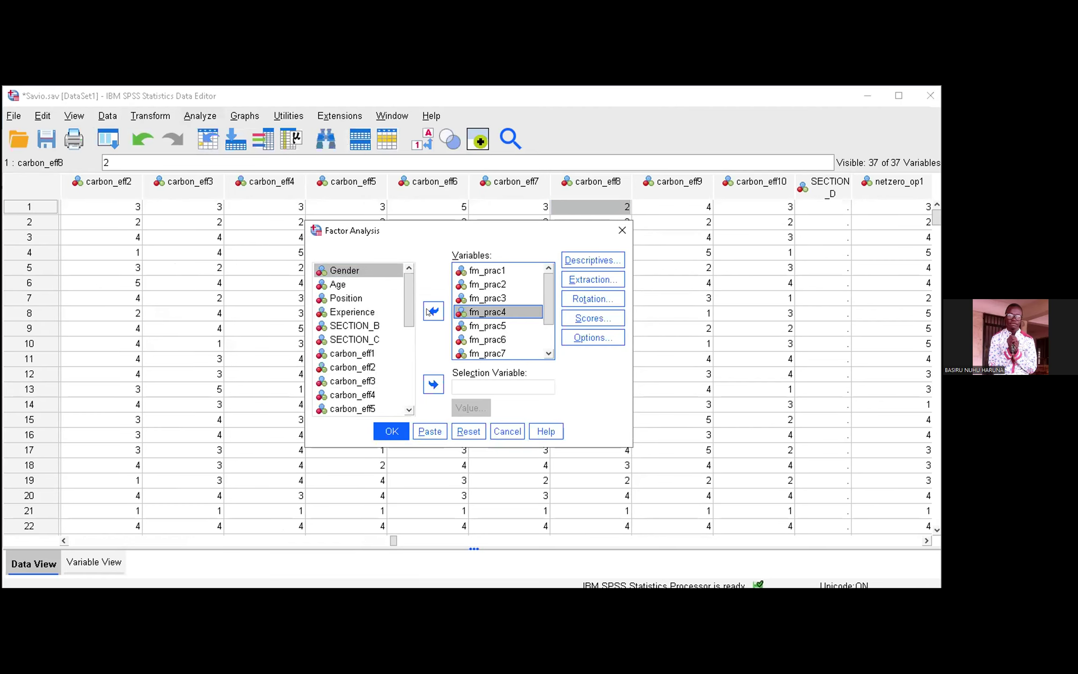
{"action": "key", "text": "ctrl+a"}
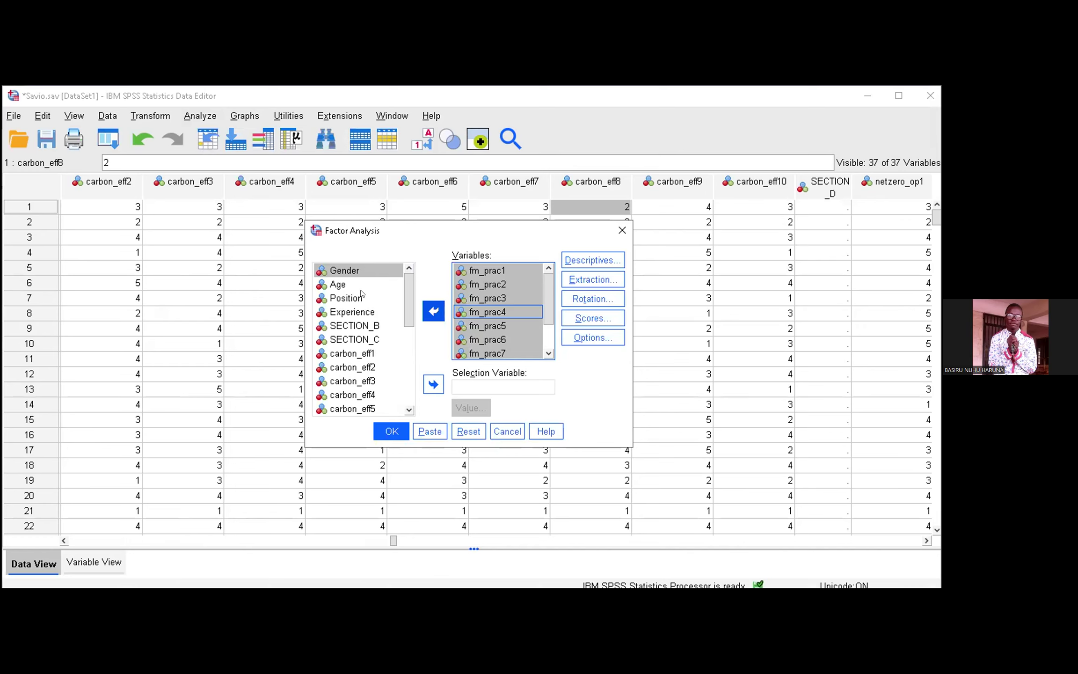
{"action": "left_click", "coordinate": [433, 311]}
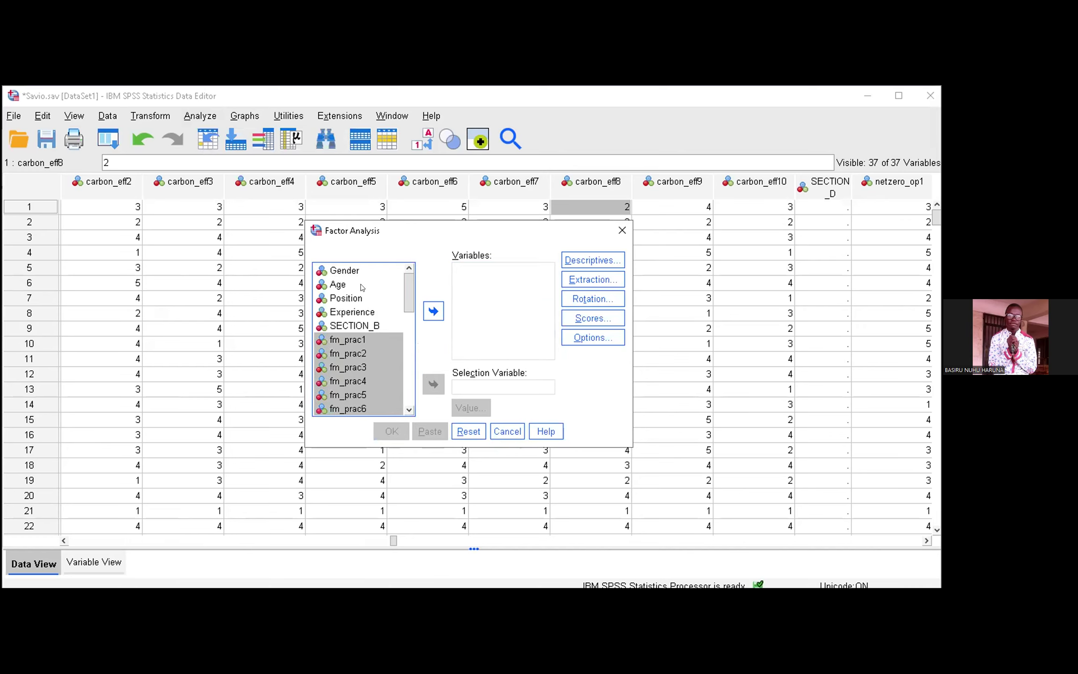
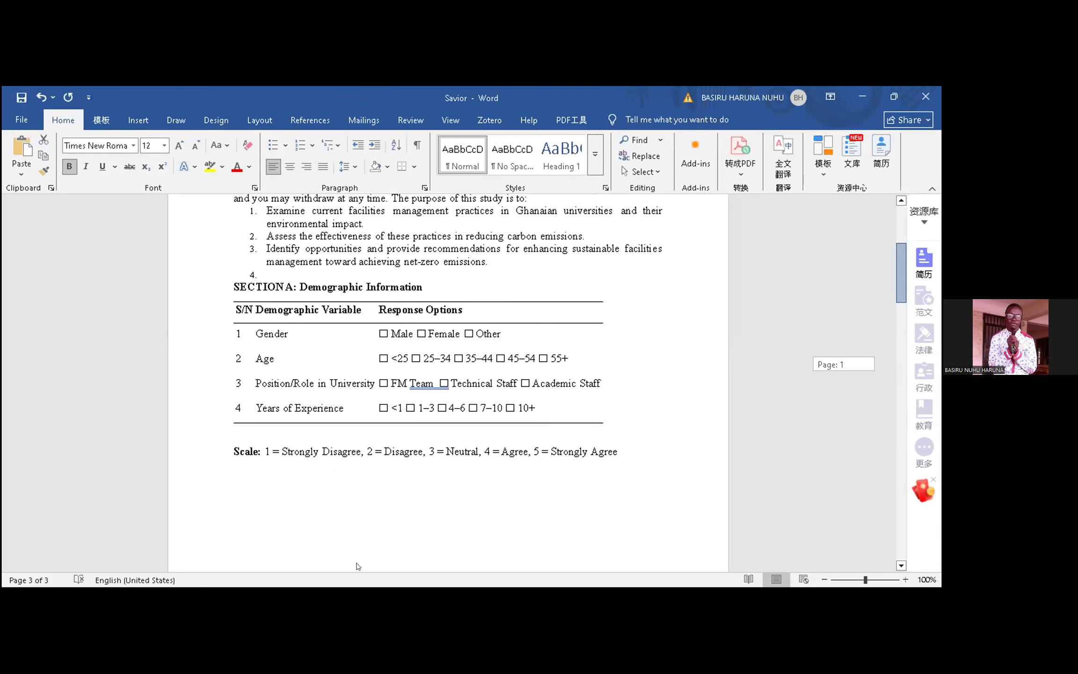
Step: Review the questionnaire's demographic section, switch to the SPSS Data Editor and look through the variable columns up to netzero_op10
{"action": "scroll", "coordinate": [435, 553], "scroll_direction": "down", "scroll_amount": 1}
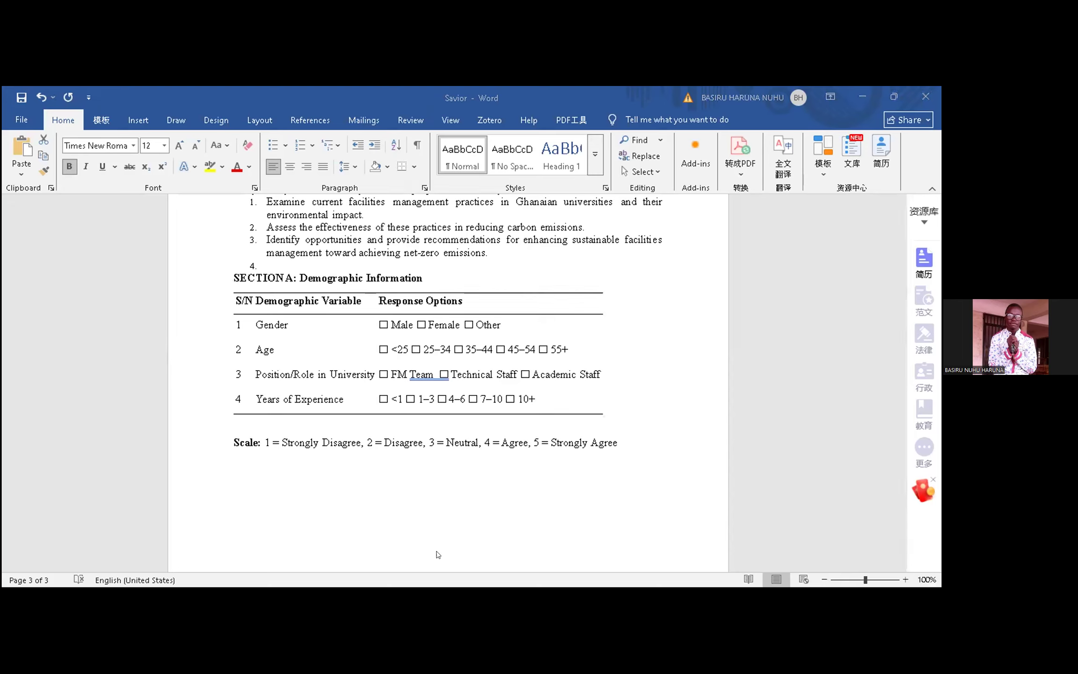
{"action": "key", "text": "alt+Tab"}
{"action": "key", "text": "Right"}
{"action": "key", "text": "Right"}
{"action": "key", "text": "Right"}
{"action": "key", "text": "Right"}
{"action": "key", "text": "Right"}
{"action": "key", "text": "Right"}
{"action": "key", "text": "Right"}
{"action": "key", "text": "Right"}
{"action": "key", "text": "Right"}
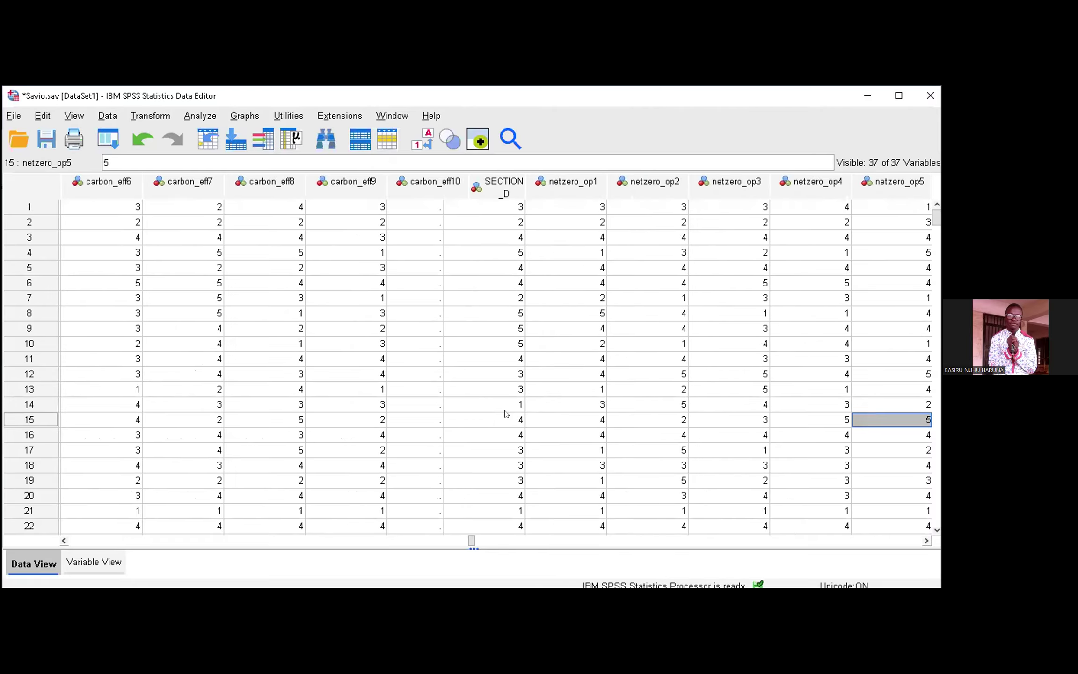
{"action": "key", "text": "Left"}
{"action": "key", "text": "Left"}
{"action": "key", "text": "Left"}
{"action": "key", "text": "Left"}
{"action": "key", "text": "Left"}
{"action": "key", "text": "Left"}
{"action": "key", "text": "Left"}
{"action": "key", "text": "Left"}
{"action": "key", "text": "Left"}
{"action": "key", "text": "Left"}
{"action": "key", "text": "Left"}
{"action": "key", "text": "Left"}
{"action": "key", "text": "Left"}
{"action": "key", "text": "Left"}
{"action": "key", "text": "Left"}
{"action": "key", "text": "Left"}
{"action": "key", "text": "Left"}
{"action": "key", "text": "Left"}
{"action": "key", "text": "Left"}
{"action": "key", "text": "Left"}
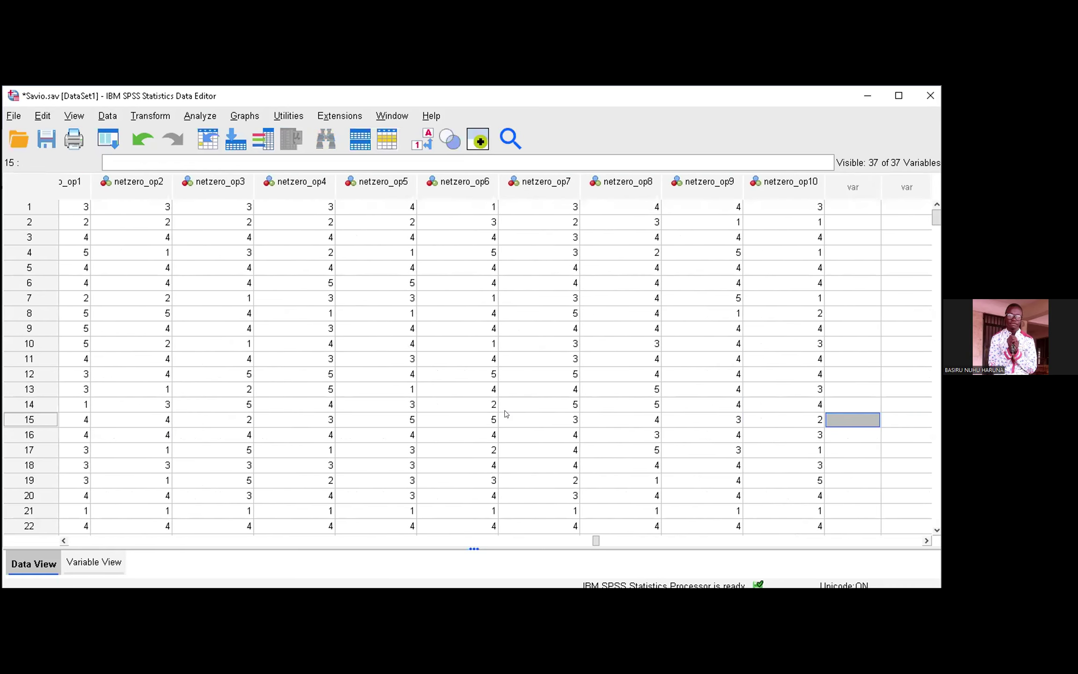
{"action": "key", "text": "Left"}
{"action": "key", "text": "Left"}
{"action": "key", "text": "Left"}
{"action": "key", "text": "Left"}
{"action": "key", "text": "Left"}
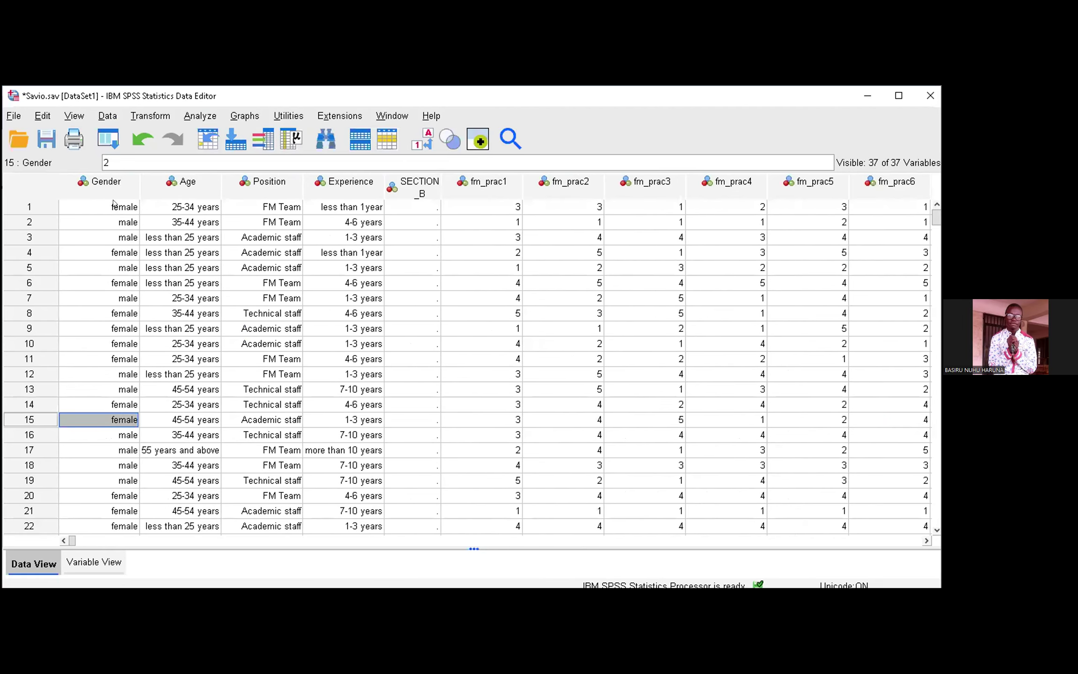
Step: Look over the demographic variables from Gender to Experience in the first data row
{"action": "left_click", "coordinate": [196, 208]}
{"action": "key", "text": "Right"}
{"action": "key", "text": "Right"}
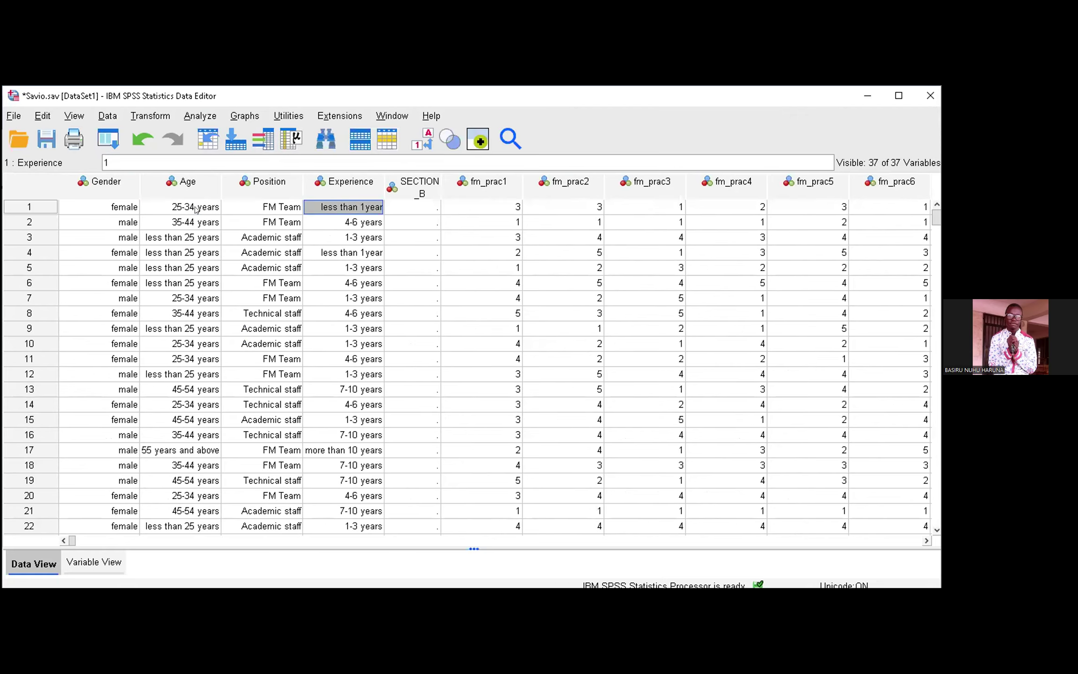
{"action": "key", "text": "Left"}
{"action": "key", "text": "Left"}
{"action": "key", "text": "Left"}
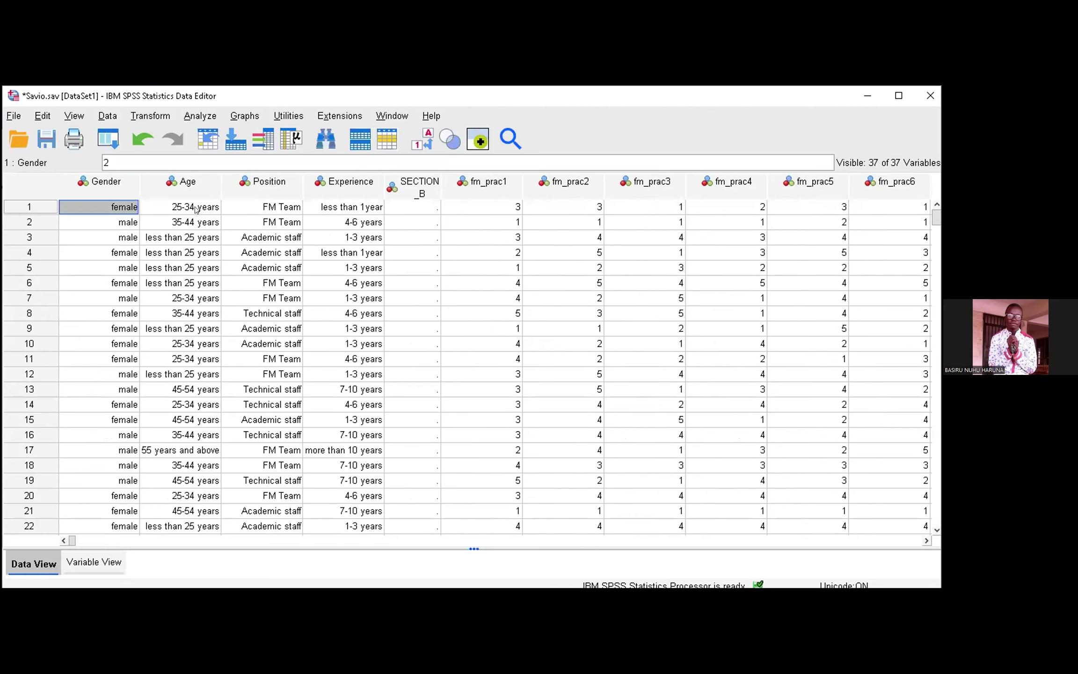
{"action": "key", "text": "Right"}
{"action": "key", "text": "Right"}
{"action": "key", "text": "Right"}
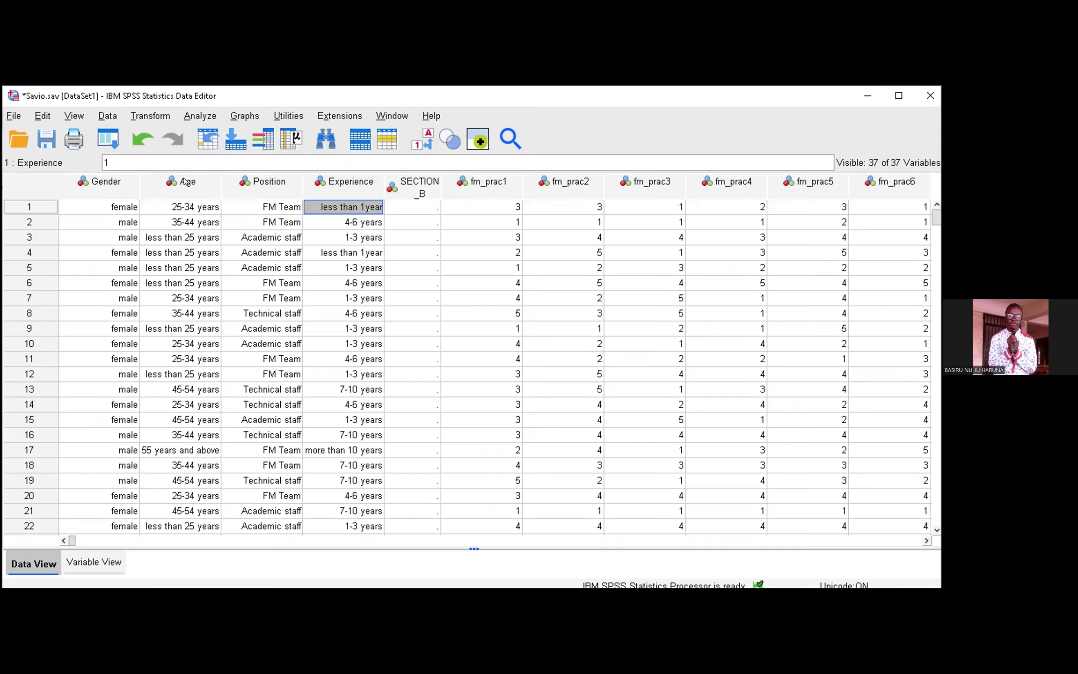
Step: Run Frequencies on Gender, Age, Position and Experience with frequency tables displayed
{"action": "left_click", "coordinate": [199, 115]}
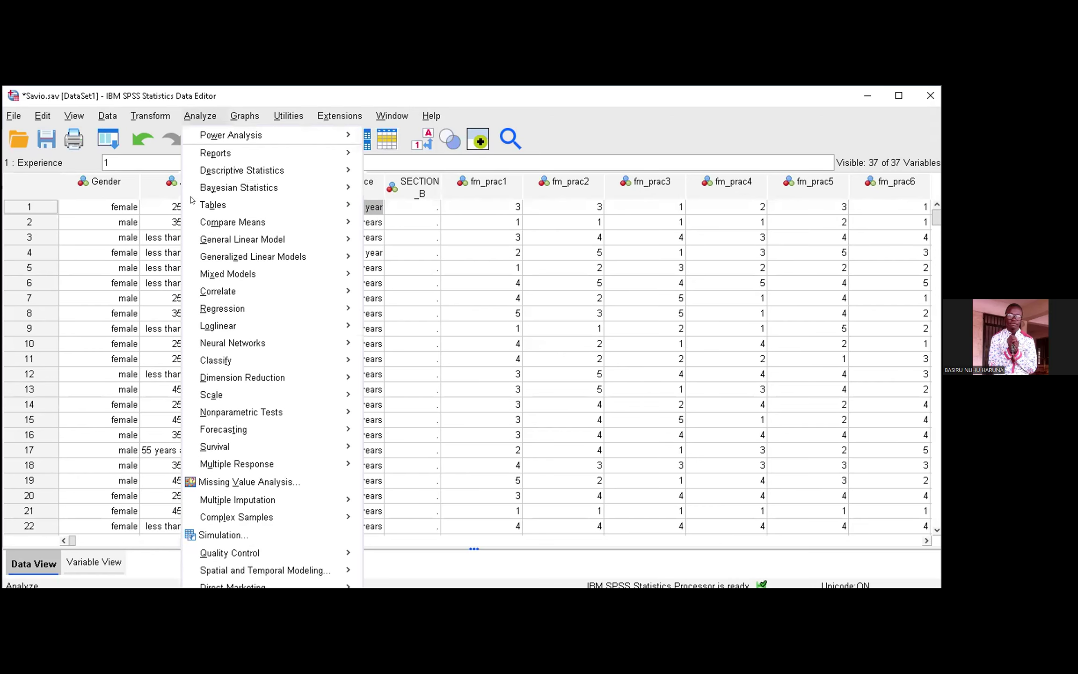
{"action": "left_click", "coordinate": [387, 172]}
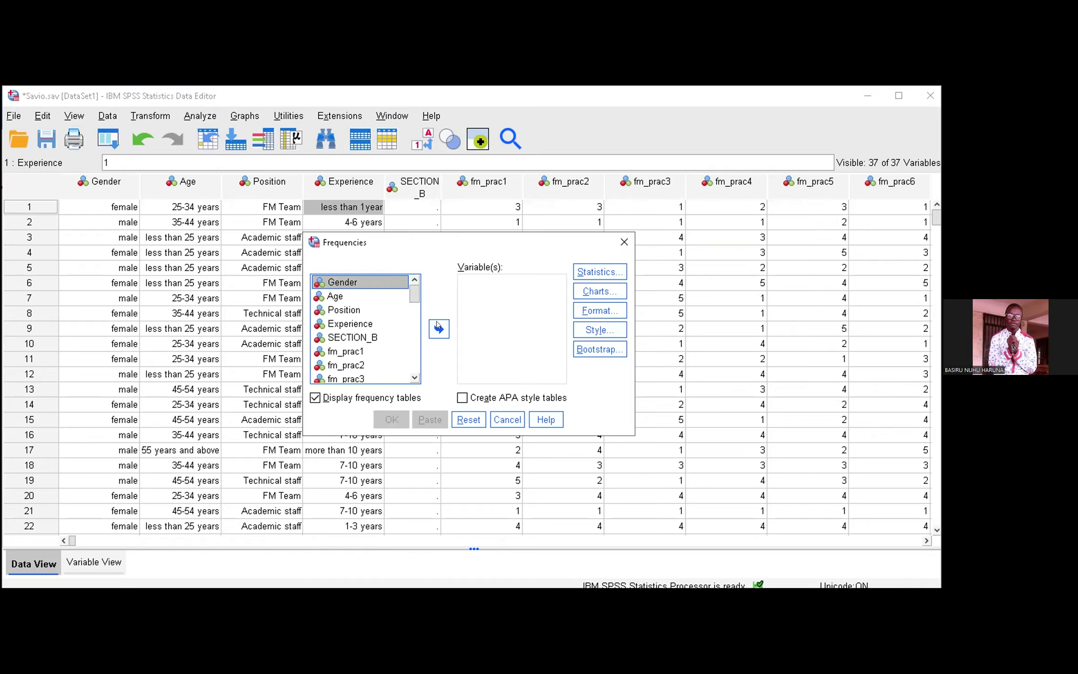
{"action": "key", "text": "shift+Down"}
{"action": "key", "text": "shift+Down"}
{"action": "key", "text": "shift+Down"}
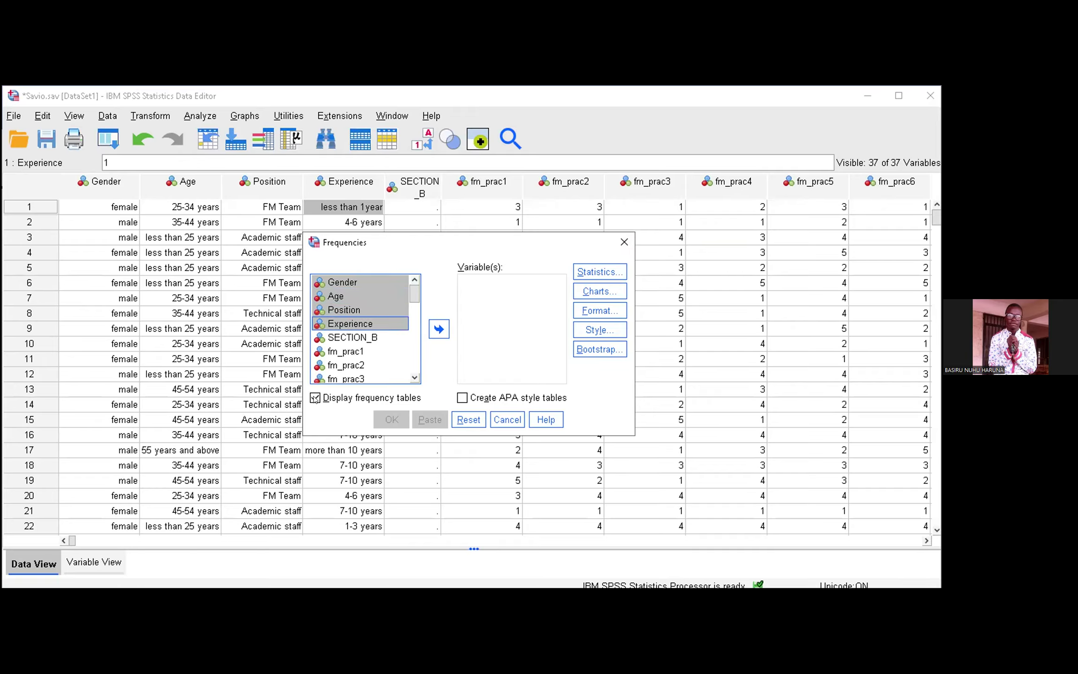
{"action": "key", "text": "Return"}
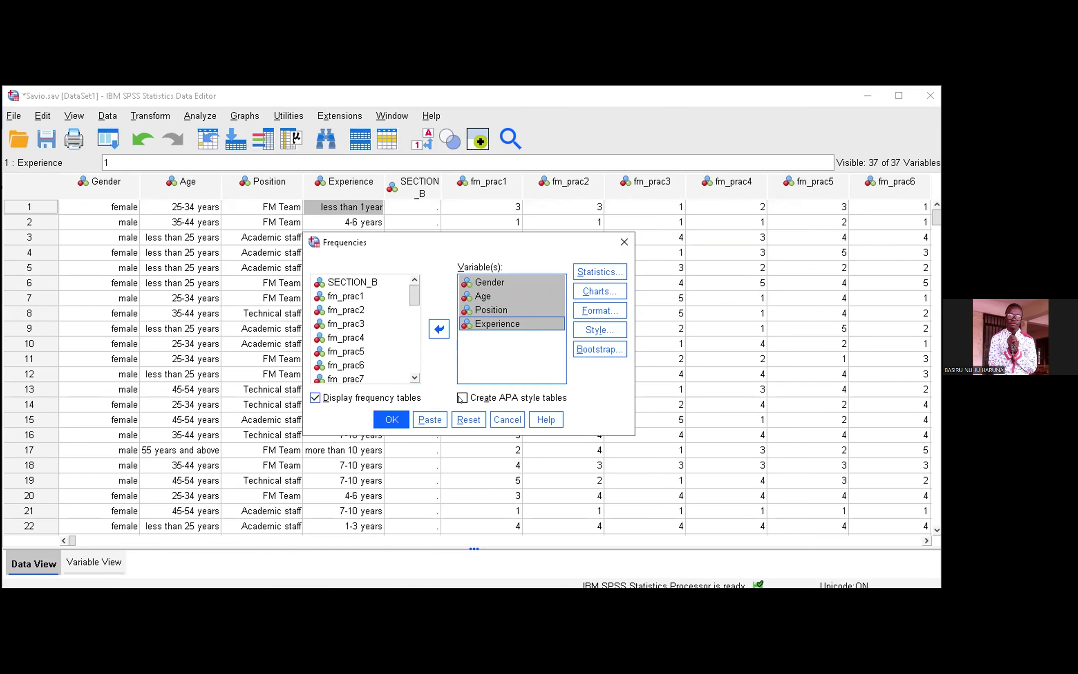
{"action": "left_click", "coordinate": [391, 419]}
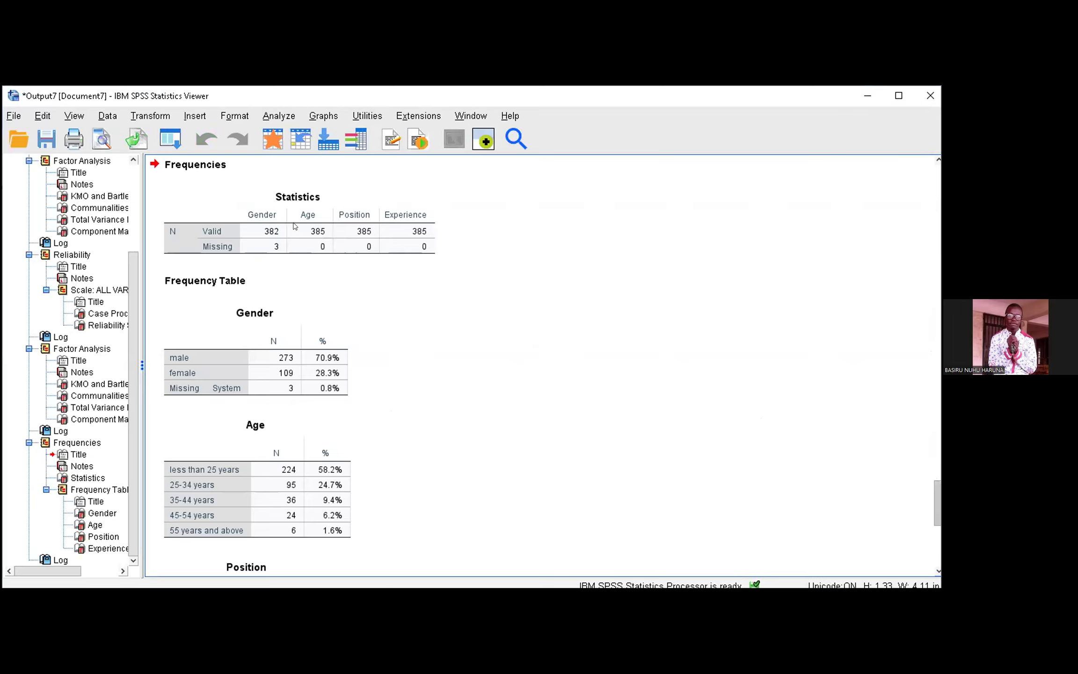
Step: Examine the Statistics summary and the frequency tables for gender, age, position and experience in the output
{"action": "scroll", "coordinate": [272, 234], "scroll_direction": "down", "scroll_amount": 2}
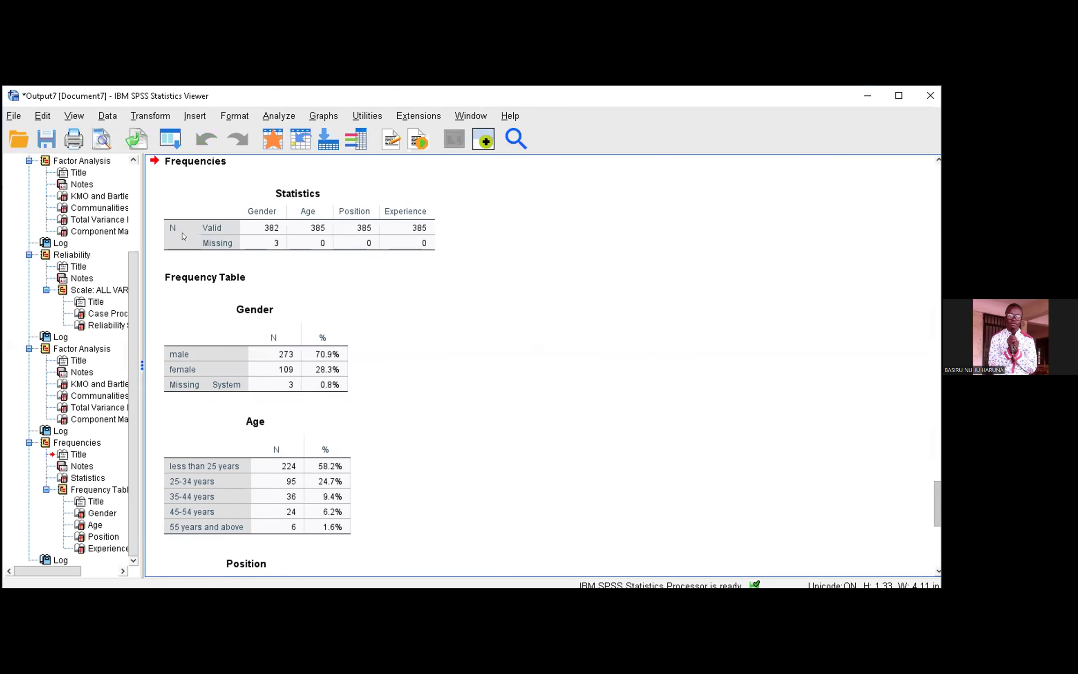
{"action": "scroll", "coordinate": [279, 237], "scroll_direction": "down", "scroll_amount": 3}
{"action": "left_click", "coordinate": [282, 249]}
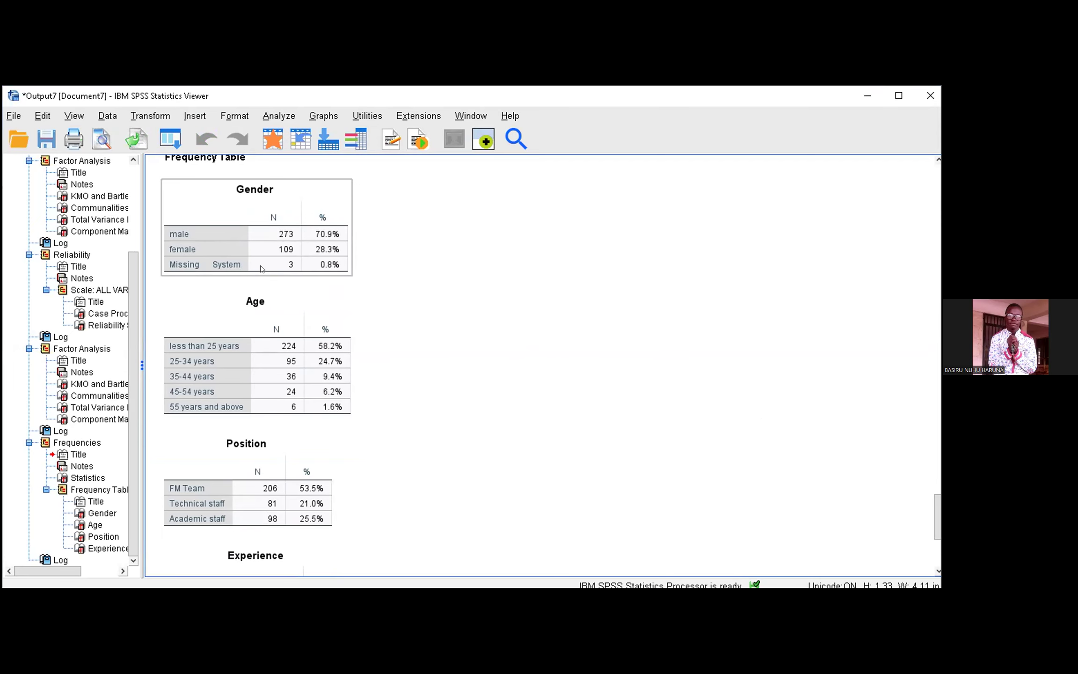
{"action": "left_click", "coordinate": [359, 271]}
{"action": "left_click", "coordinate": [223, 346]}
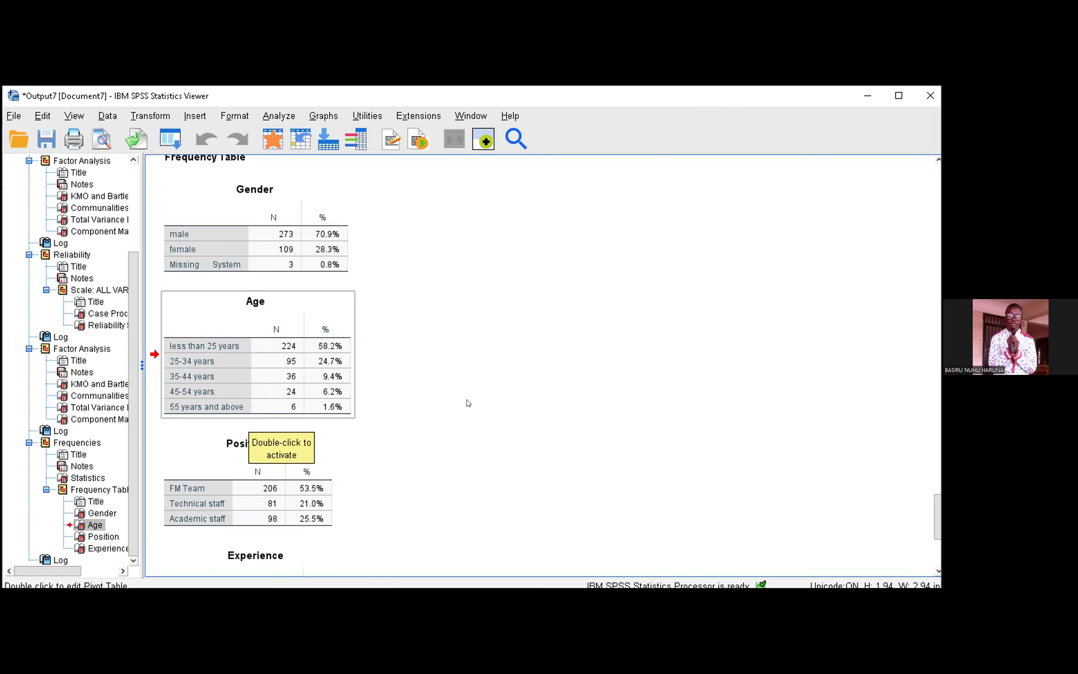
{"action": "left_click", "coordinate": [494, 452]}
{"action": "scroll", "coordinate": [494, 452], "scroll_direction": "down", "scroll_amount": 5}
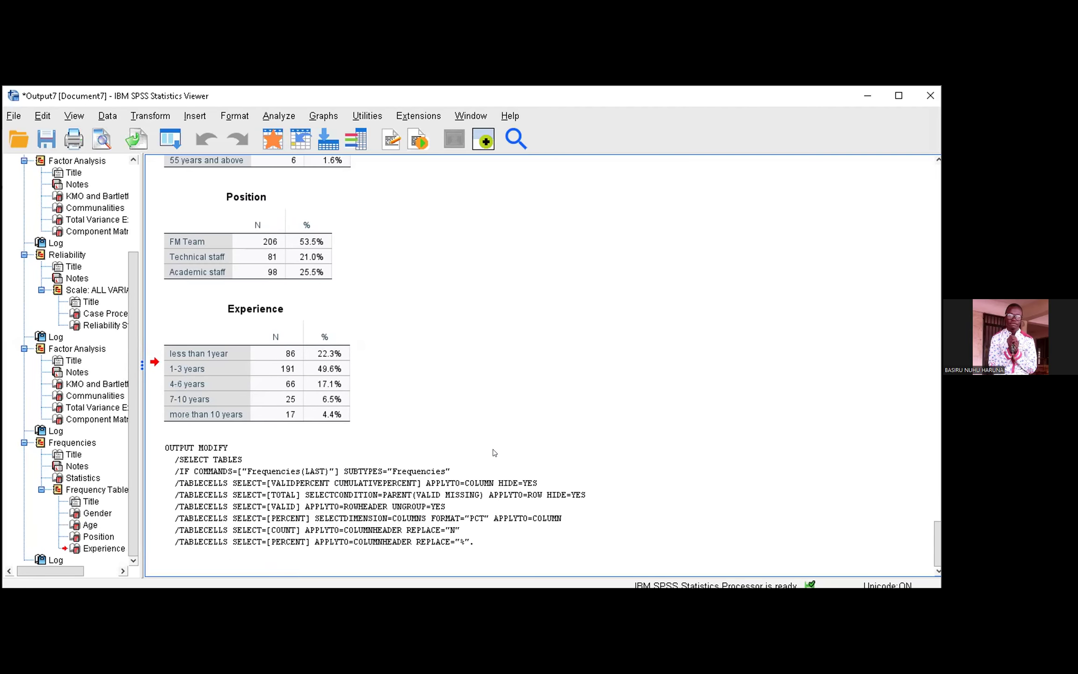
{"action": "scroll", "coordinate": [494, 453], "scroll_direction": "up", "scroll_amount": 5}
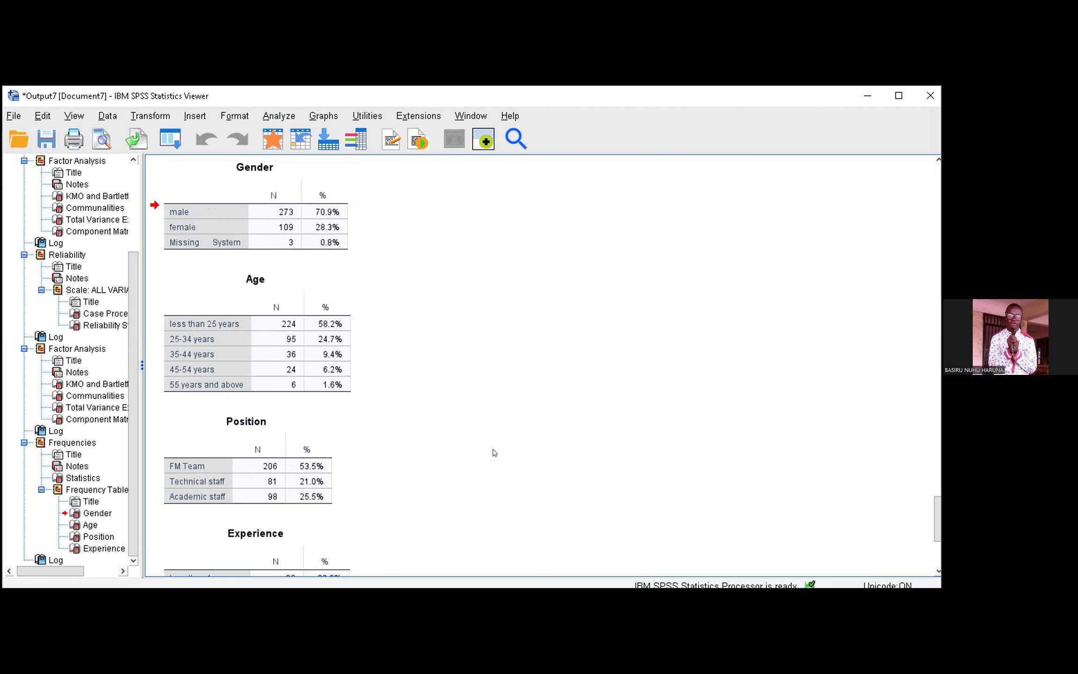
{"action": "scroll", "coordinate": [494, 453], "scroll_direction": "up", "scroll_amount": 1}
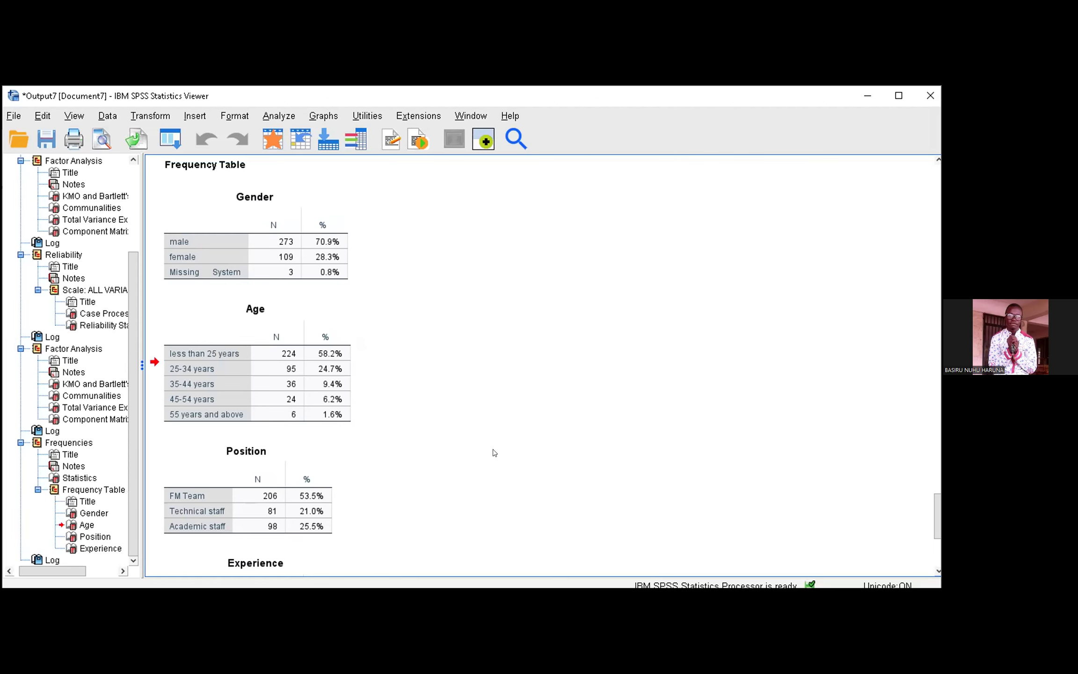
{"action": "scroll", "coordinate": [493, 453], "scroll_direction": "down", "scroll_amount": 5}
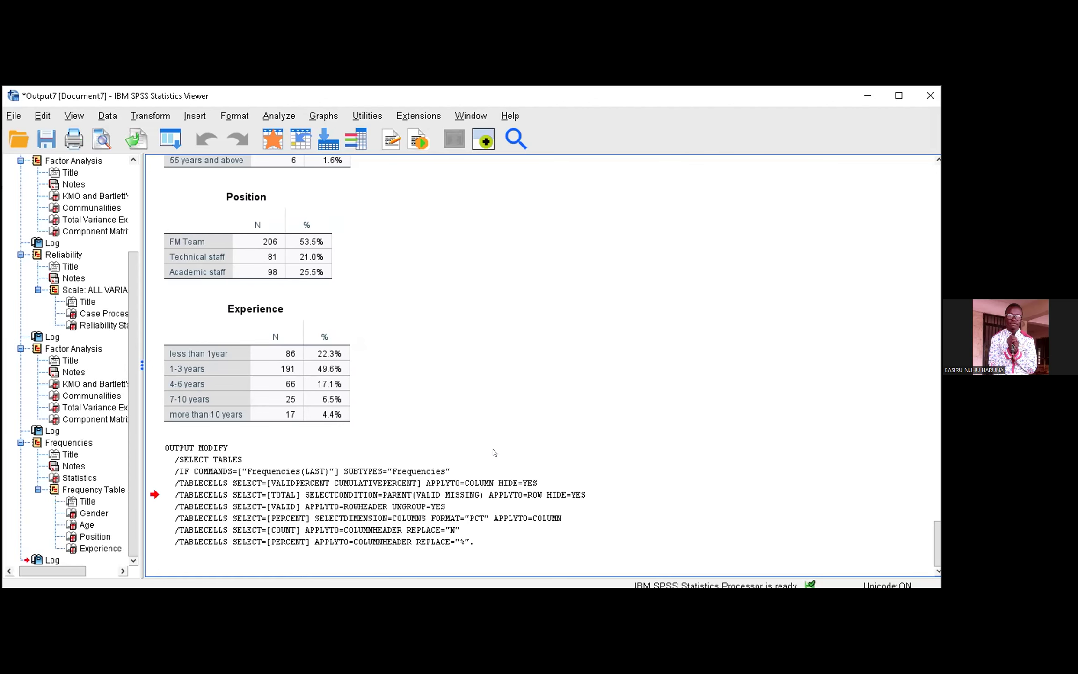
{"action": "scroll", "coordinate": [494, 452], "scroll_direction": "up", "scroll_amount": 6}
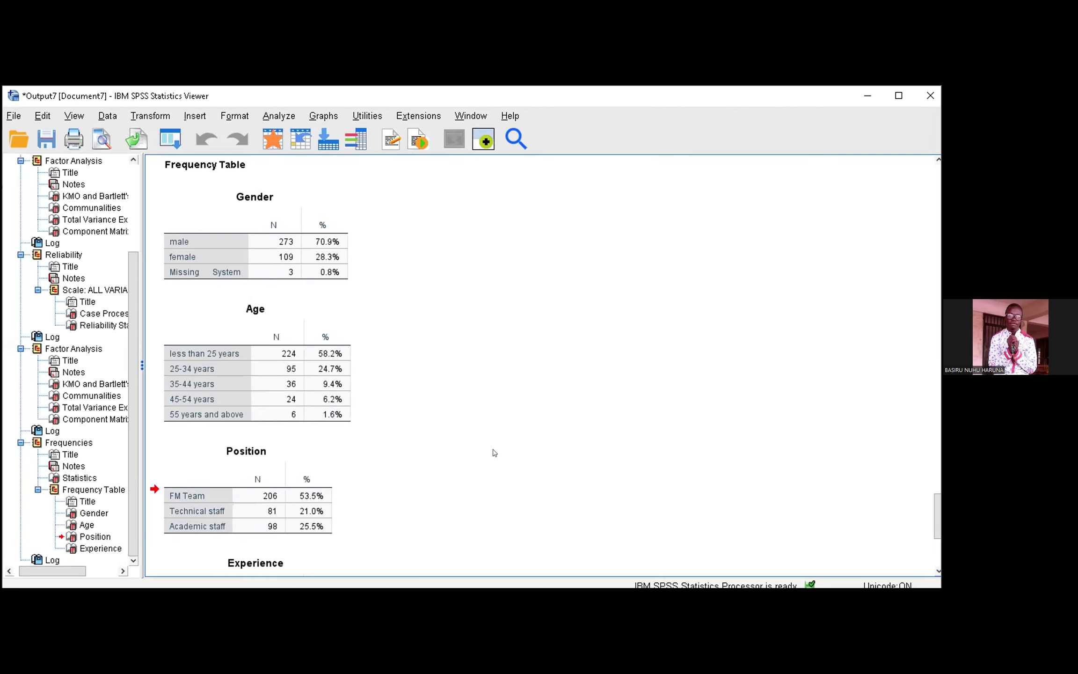
Step: Export all the output as a Word/RTF document named GHan on the Desktop
{"action": "left_click", "coordinate": [13, 115]}
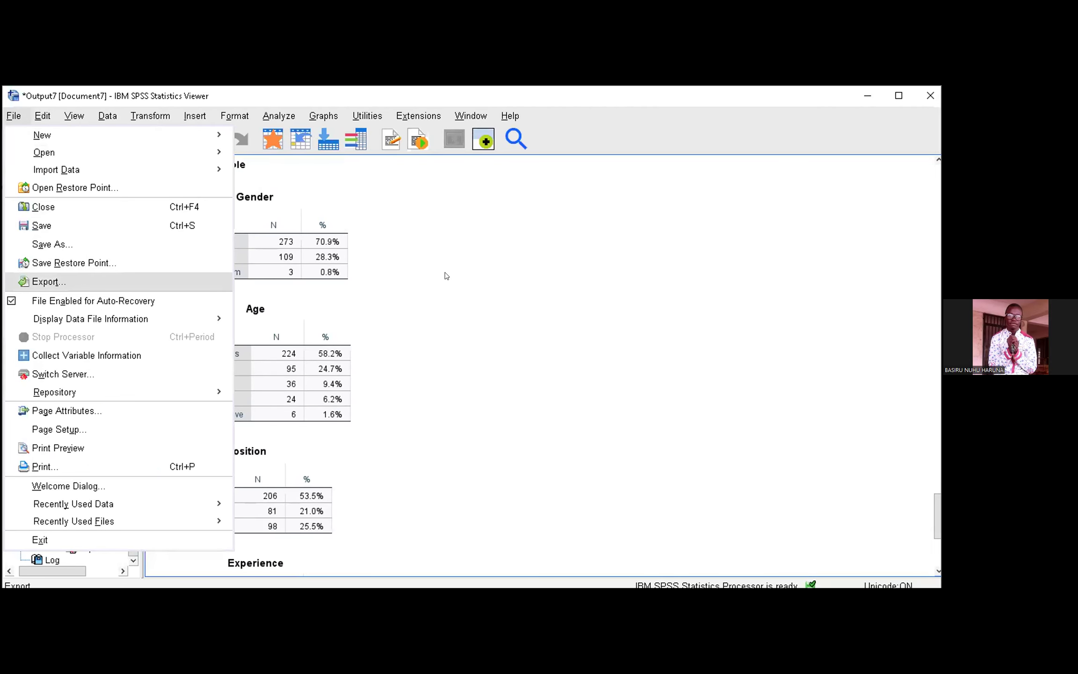
{"action": "key", "text": "Return"}
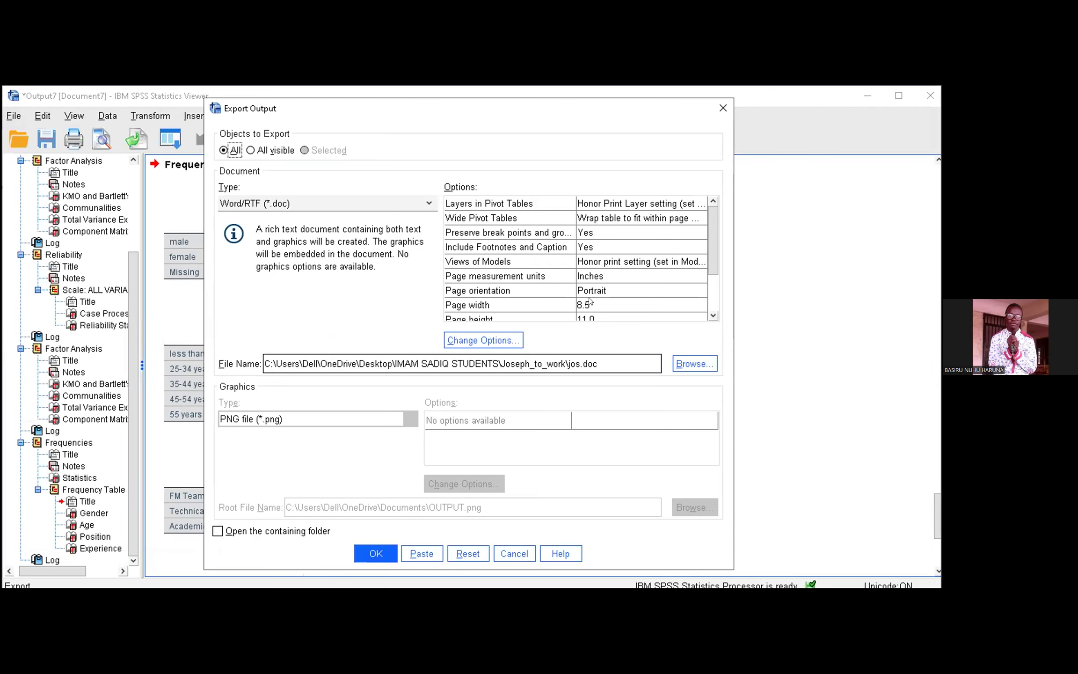
{"action": "left_click", "coordinate": [694, 363]}
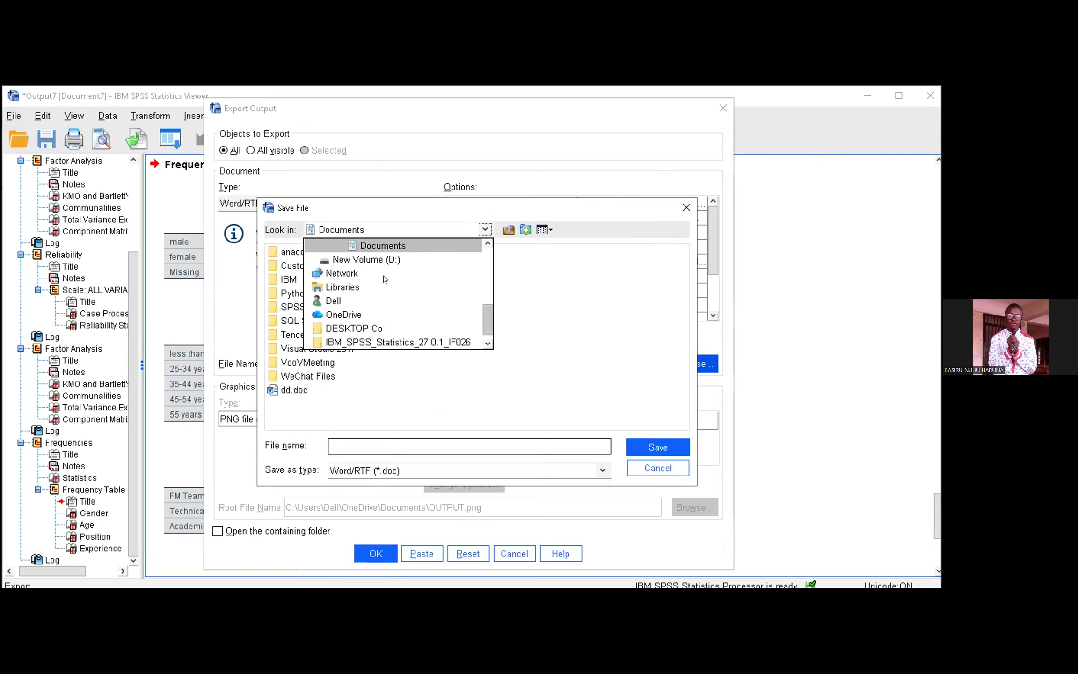
{"action": "scroll", "coordinate": [384, 280], "scroll_direction": "up", "scroll_amount": 1}
{"action": "scroll", "coordinate": [384, 290], "scroll_direction": "up", "scroll_amount": 5}
{"action": "left_click", "coordinate": [343, 246]}
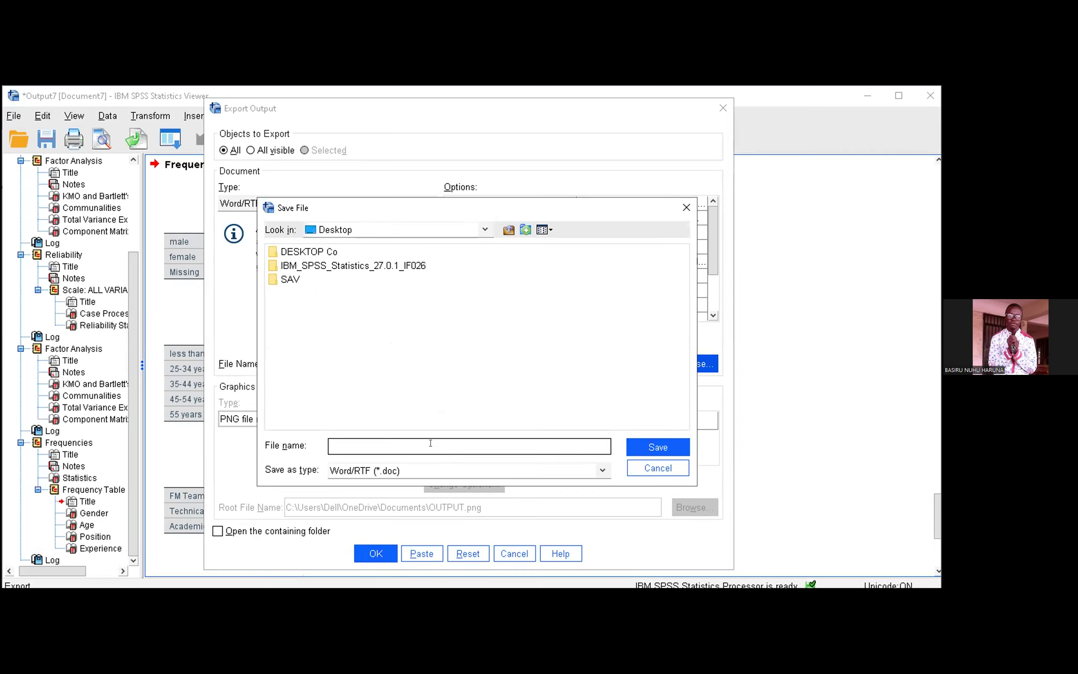
{"action": "type", "text": "G"}
{"action": "left_click", "coordinate": [658, 448]}
{"action": "left_click", "coordinate": [376, 553]}
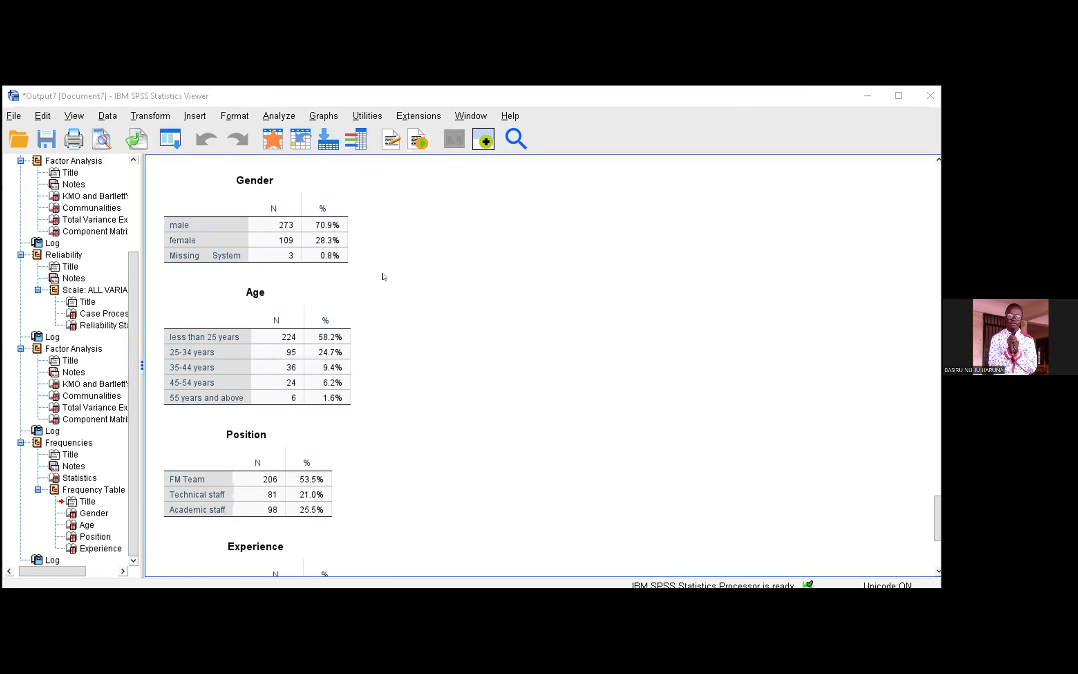
Step: Switch to File Explorer, find the exported GHan document in the Desktop folder and open it in Word
{"action": "key", "text": "alt+Tab"}
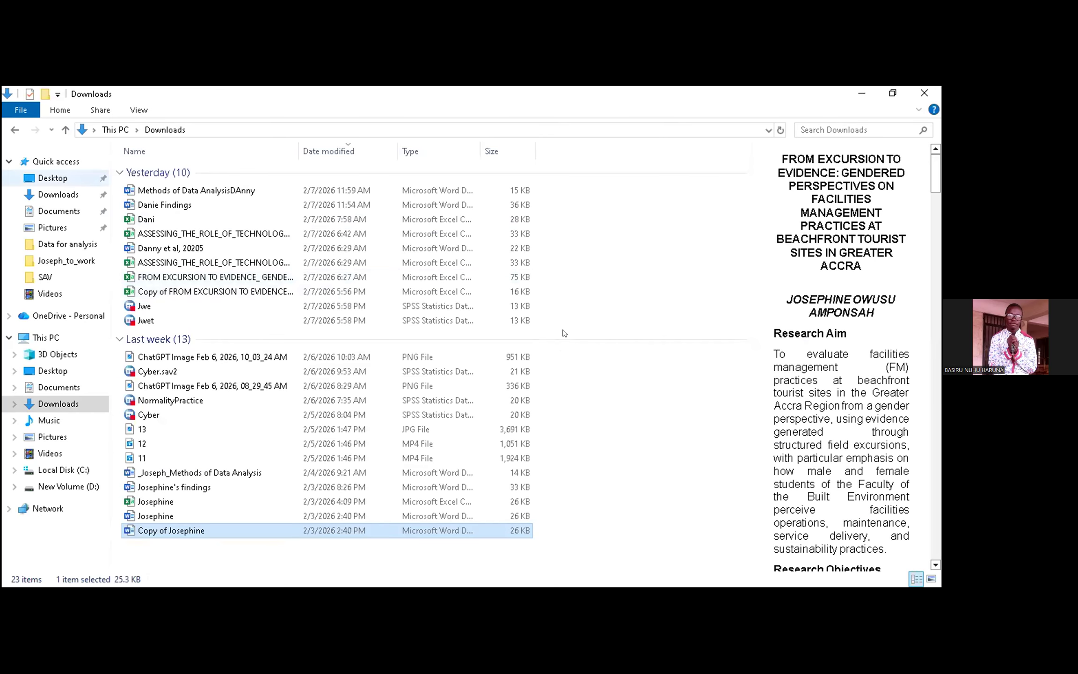
{"action": "left_click", "coordinate": [52, 178]}
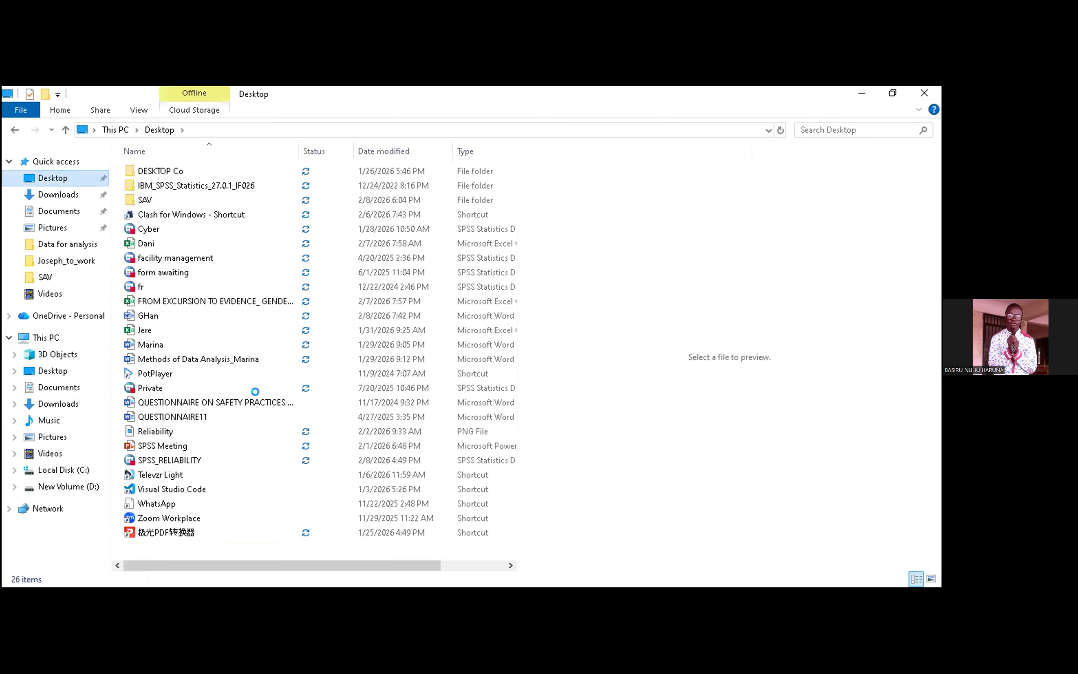
{"action": "left_click", "coordinate": [261, 401]}
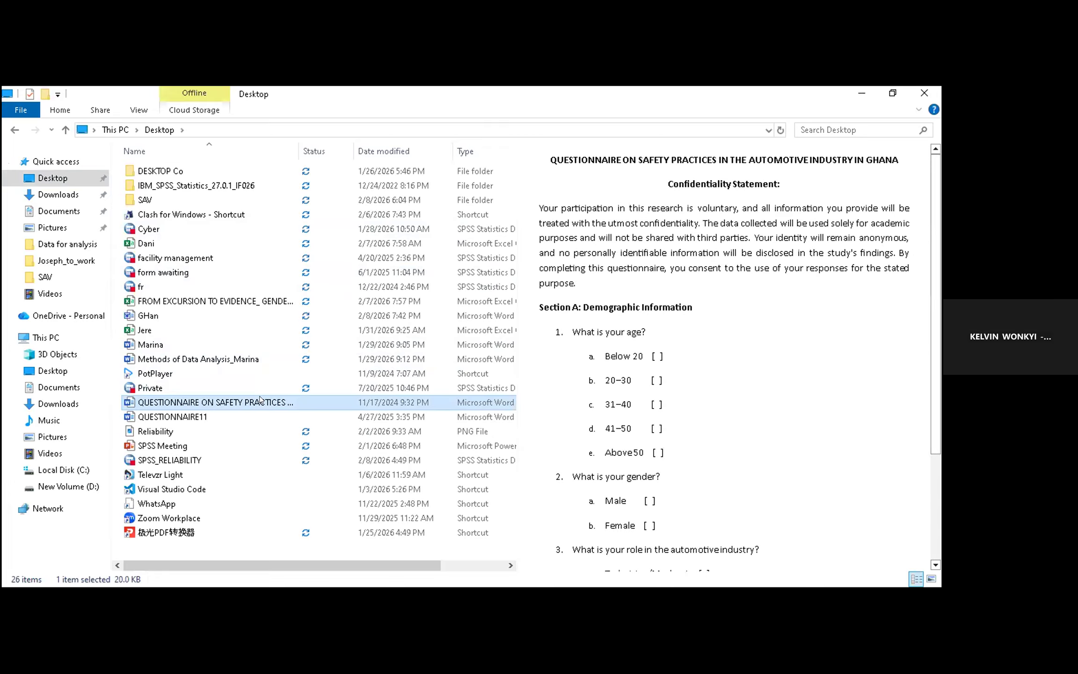
{"action": "key", "text": "Down"}
{"action": "key", "text": "Down"}
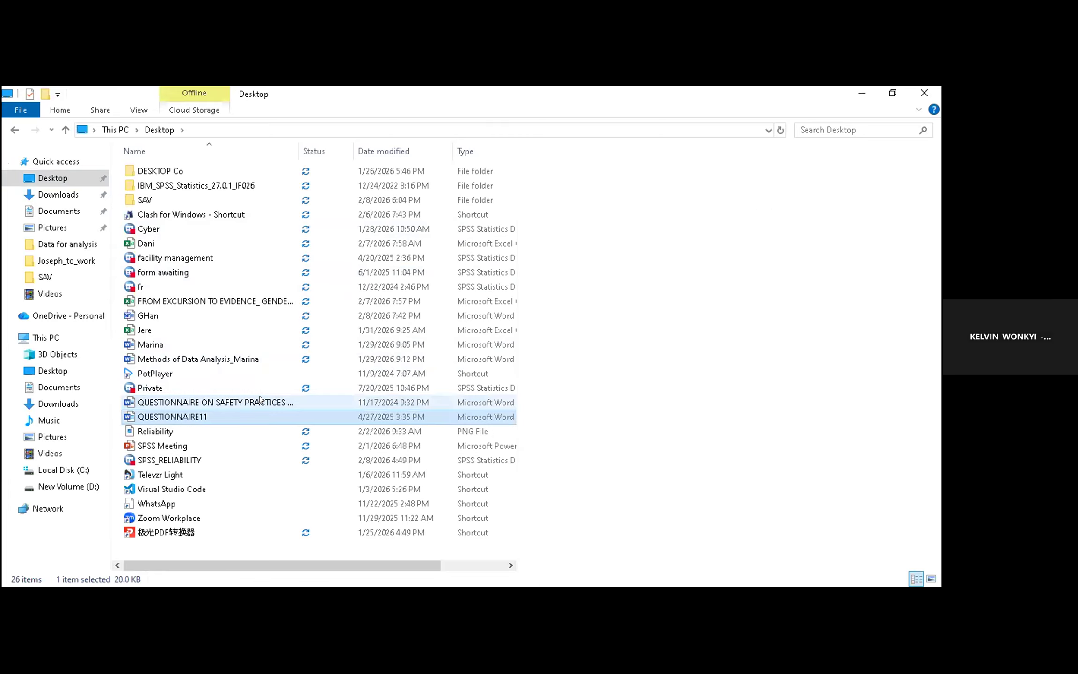
{"action": "key", "text": "Down"}
{"action": "key", "text": "Down"}
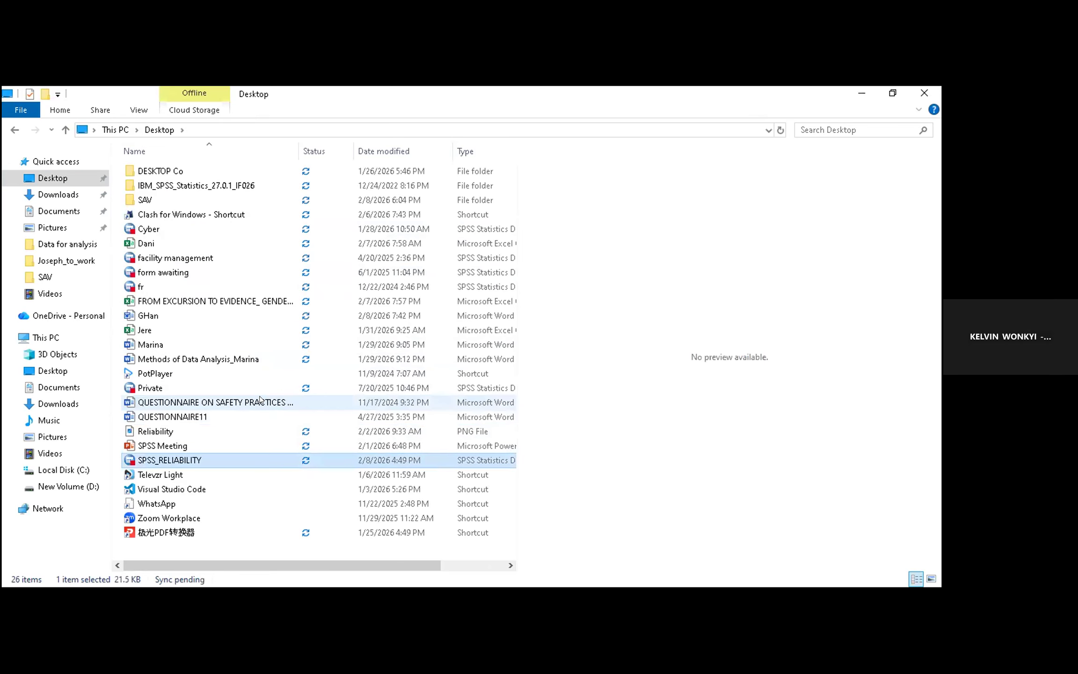
{"action": "key", "text": "Up"}
{"action": "key", "text": "Up"}
{"action": "key", "text": "Up"}
{"action": "key", "text": "Up"}
{"action": "key", "text": "Up"}
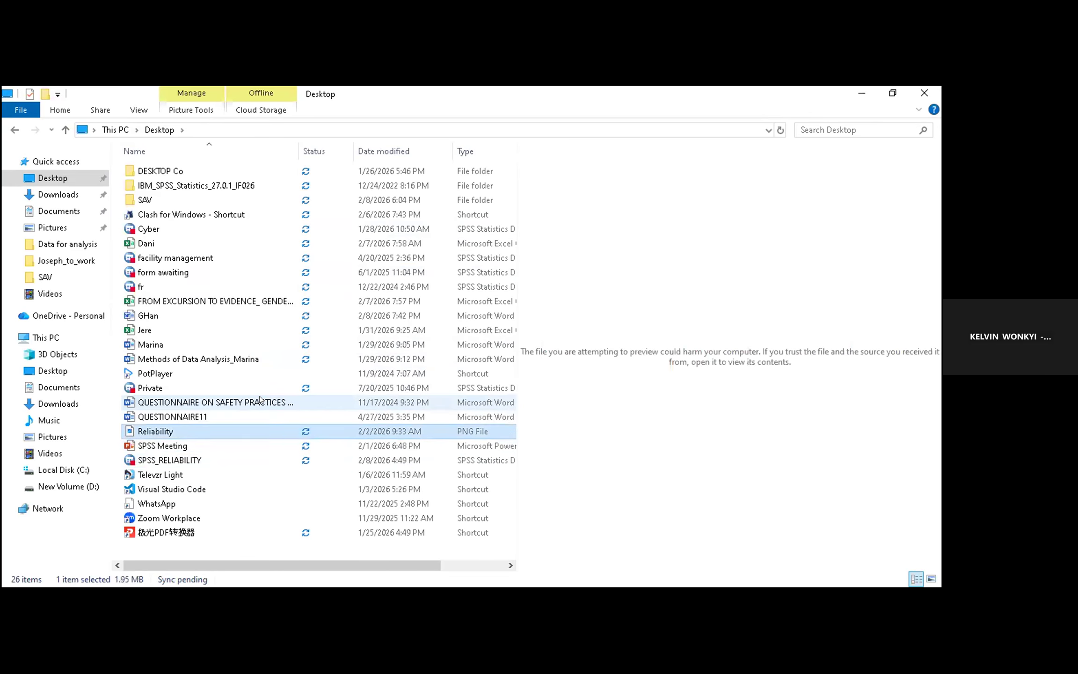
{"action": "key", "text": "Up"}
{"action": "key", "text": "Up"}
{"action": "key", "text": "Up"}
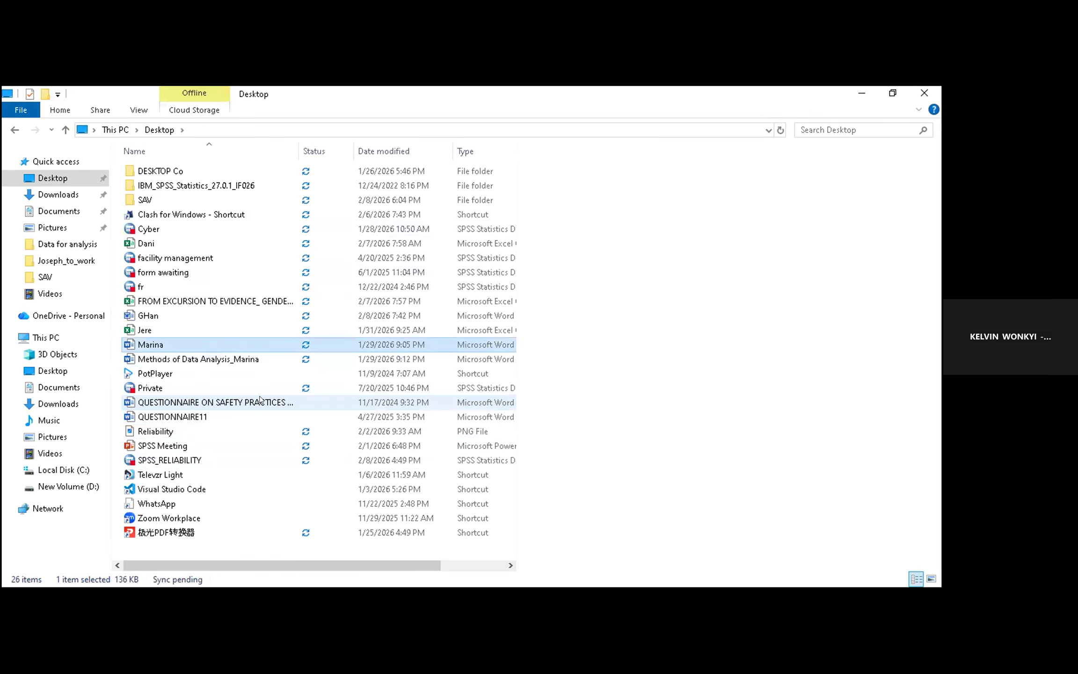
{"action": "key", "text": "Down"}
{"action": "key", "text": "Down"}
{"action": "key", "text": "Down"}
{"action": "key", "text": "Down"}
{"action": "key", "text": "Down"}
{"action": "key", "text": "Up"}
{"action": "key", "text": "Up"}
{"action": "key", "text": "Up"}
{"action": "key", "text": "Up"}
{"action": "key", "text": "Up"}
{"action": "key", "text": "Up"}
{"action": "key", "text": "Up"}
{"action": "key", "text": "Return"}
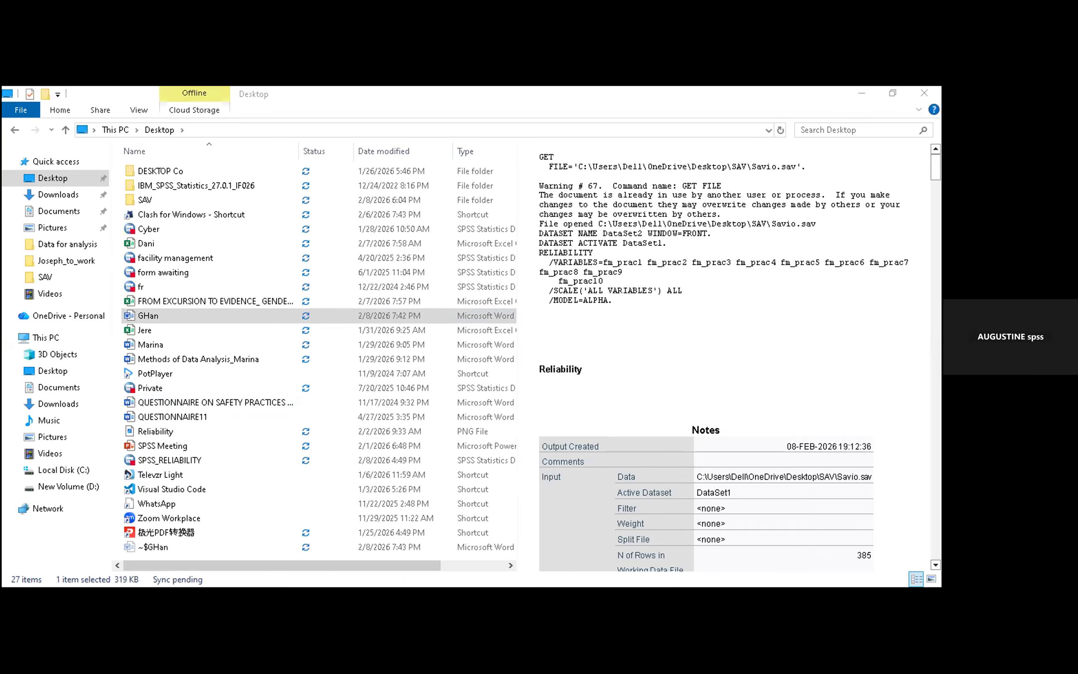
Step: Undo the last deletion, then remove the syntax log, Reliability heading and Notes table that precede the Reliability Statistics table
{"action": "left_click_drag", "start_coordinate": [901, 226], "coordinate": [887, 180]}
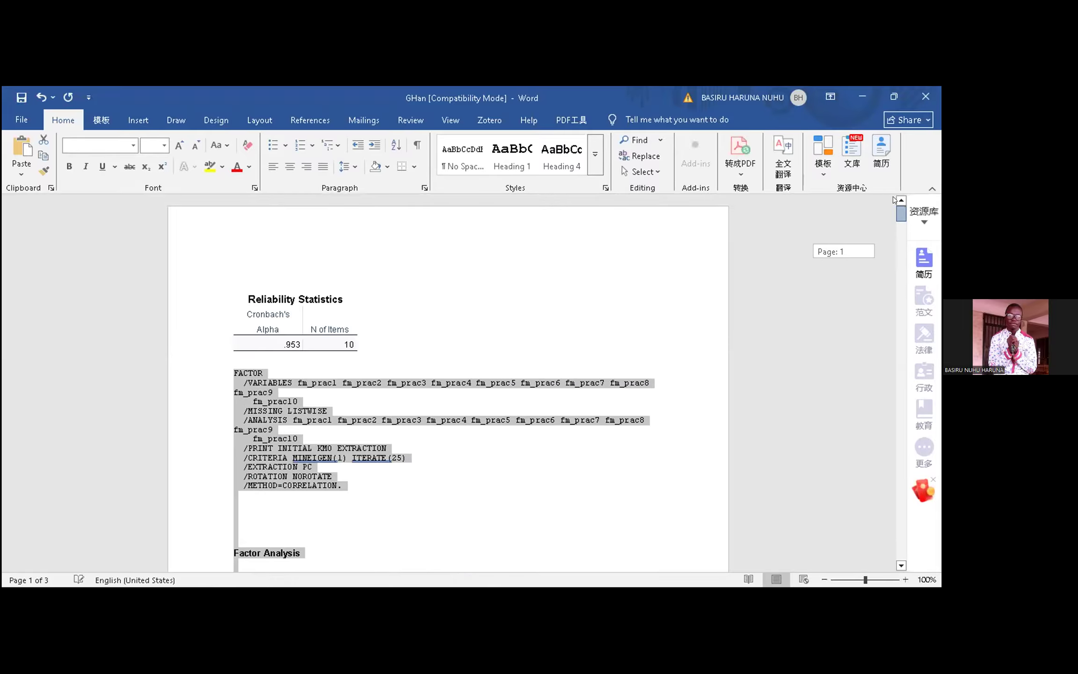
{"action": "scroll", "coordinate": [616, 302], "scroll_direction": "down", "scroll_amount": 10}
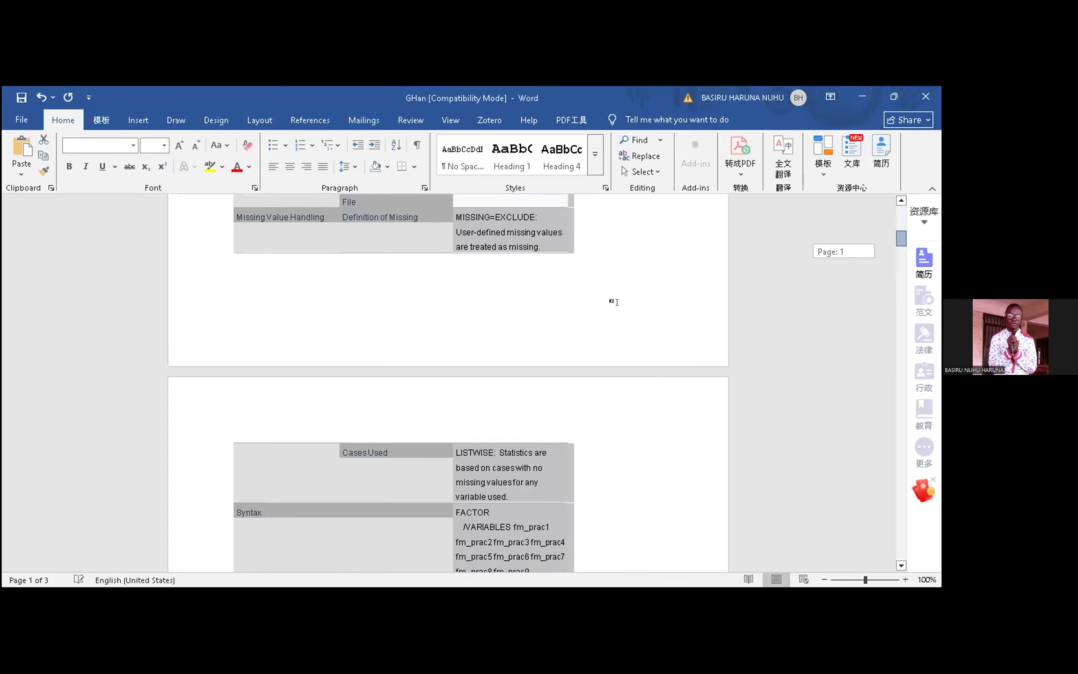
{"action": "scroll", "coordinate": [617, 303], "scroll_direction": "down", "scroll_amount": 2}
{"action": "key", "text": "ctrl+z"}
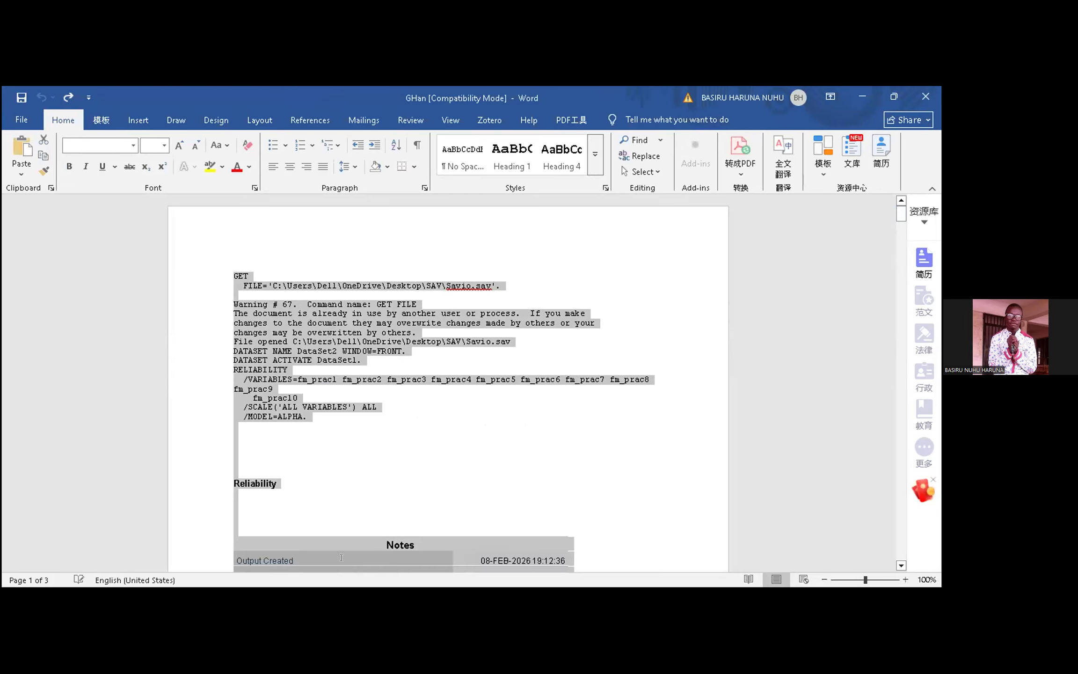
{"action": "key", "text": "Delete"}
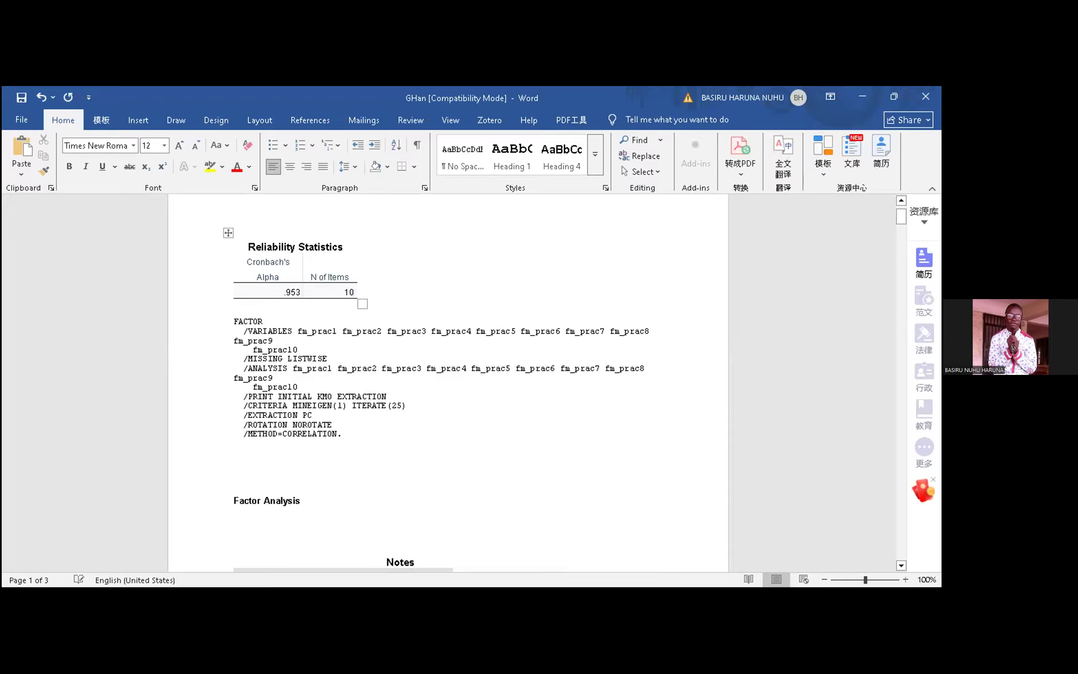
Step: Delete the FACTOR syntax, Factor Analysis heading and Notes table between the Reliability Statistics and KMO and Bartlett's Test tables
{"action": "left_click_drag", "start_coordinate": [233, 321], "coordinate": [420, 401]}
{"action": "scroll", "coordinate": [426, 397], "scroll_direction": "down", "scroll_amount": 5}
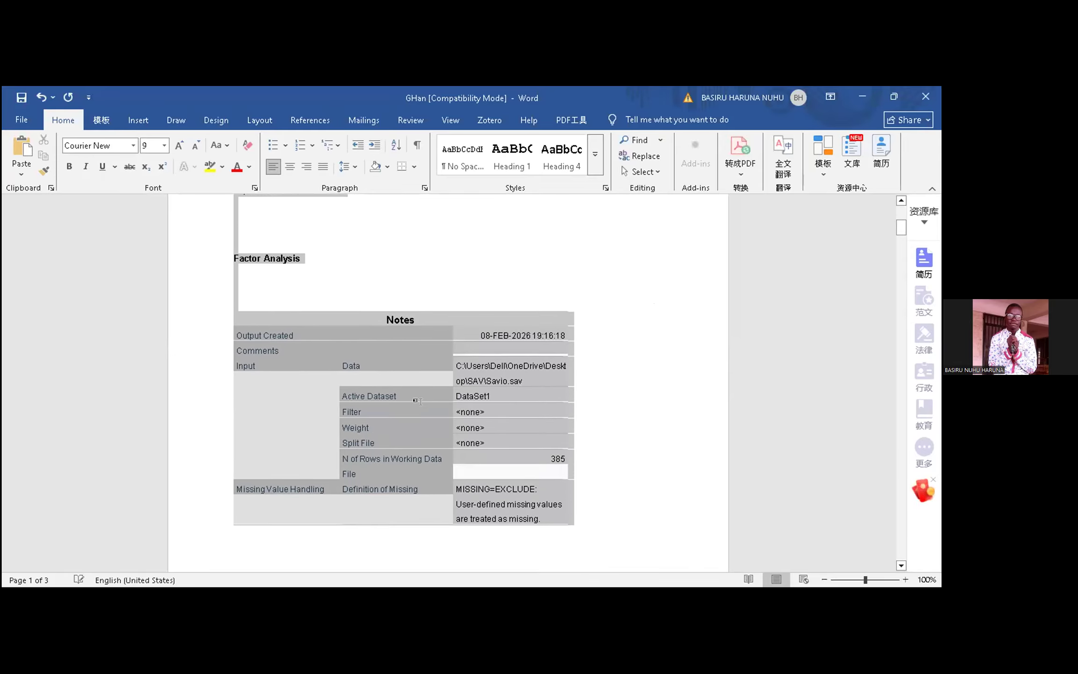
{"action": "scroll", "coordinate": [419, 401], "scroll_direction": "down", "scroll_amount": 12}
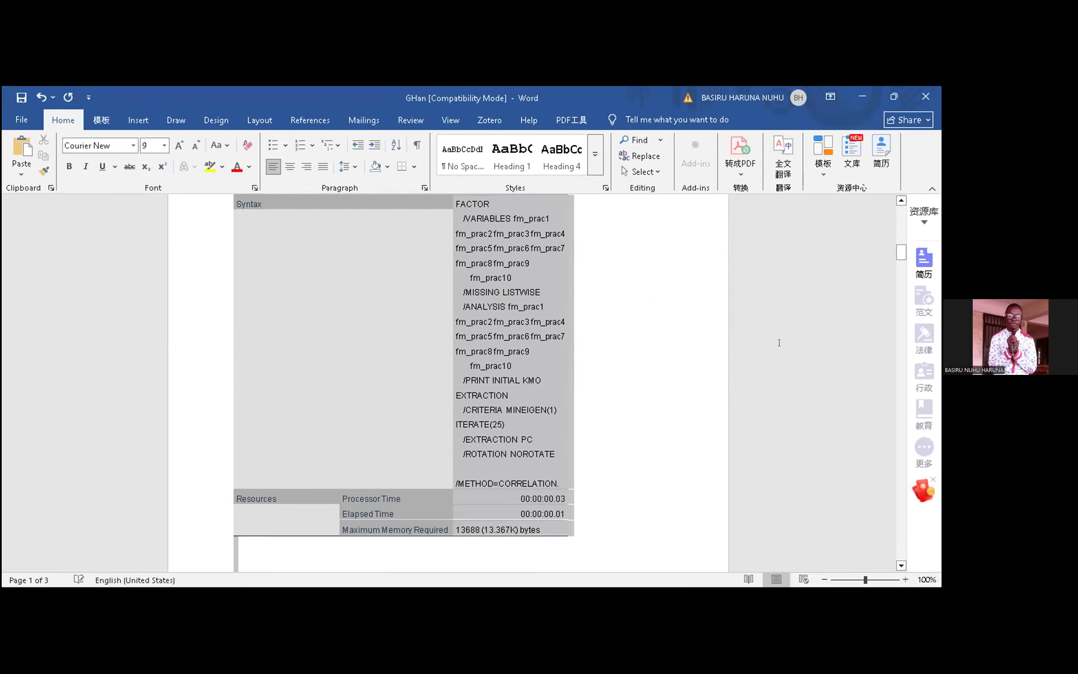
{"action": "scroll", "coordinate": [779, 342], "scroll_direction": "down", "scroll_amount": 3}
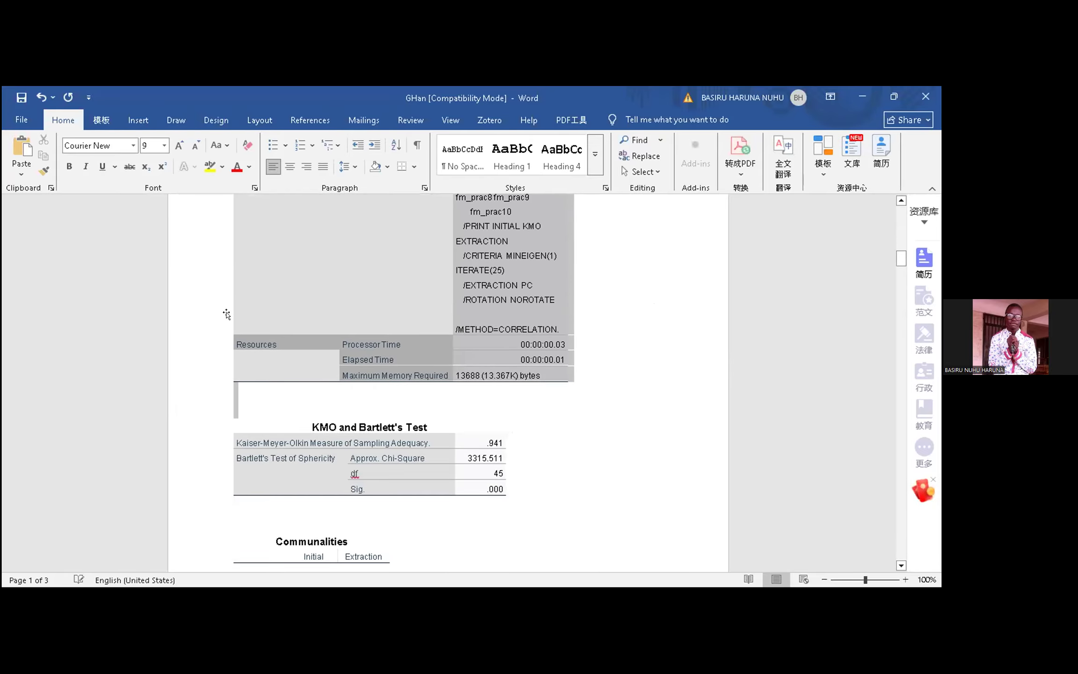
{"action": "left_click", "coordinate": [226, 314], "text": "shift"}
{"action": "key", "text": "Delete"}
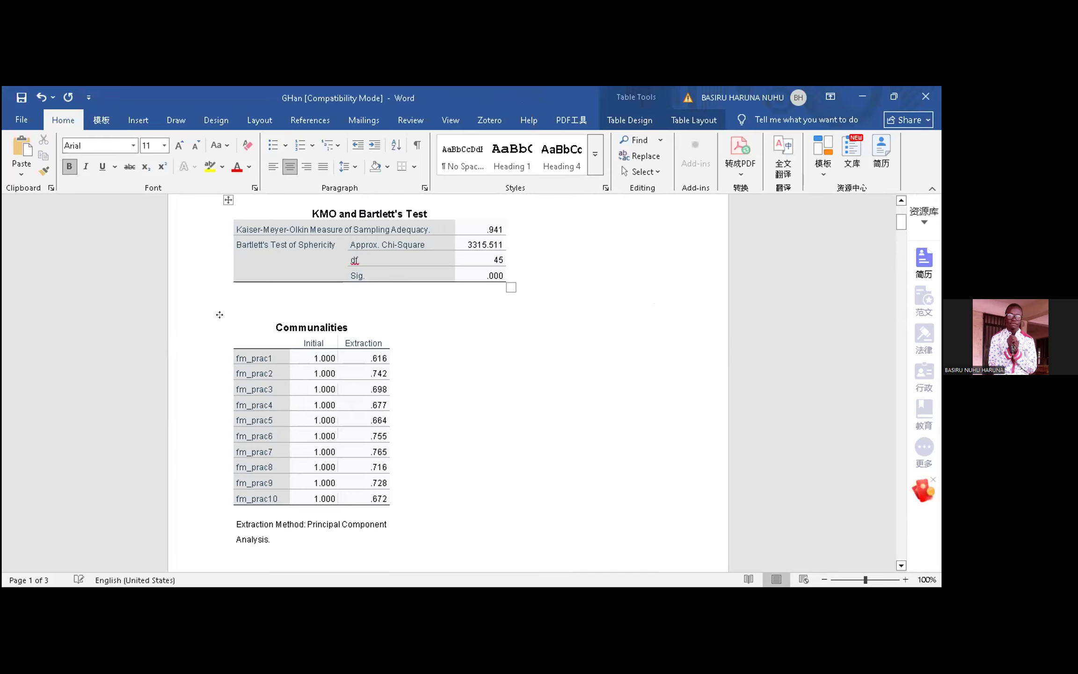
Step: Delete the Communalities table with its extraction note and the Total Variance Explained table below KMO and Bartlett's Test
{"action": "left_click", "coordinate": [225, 314]}
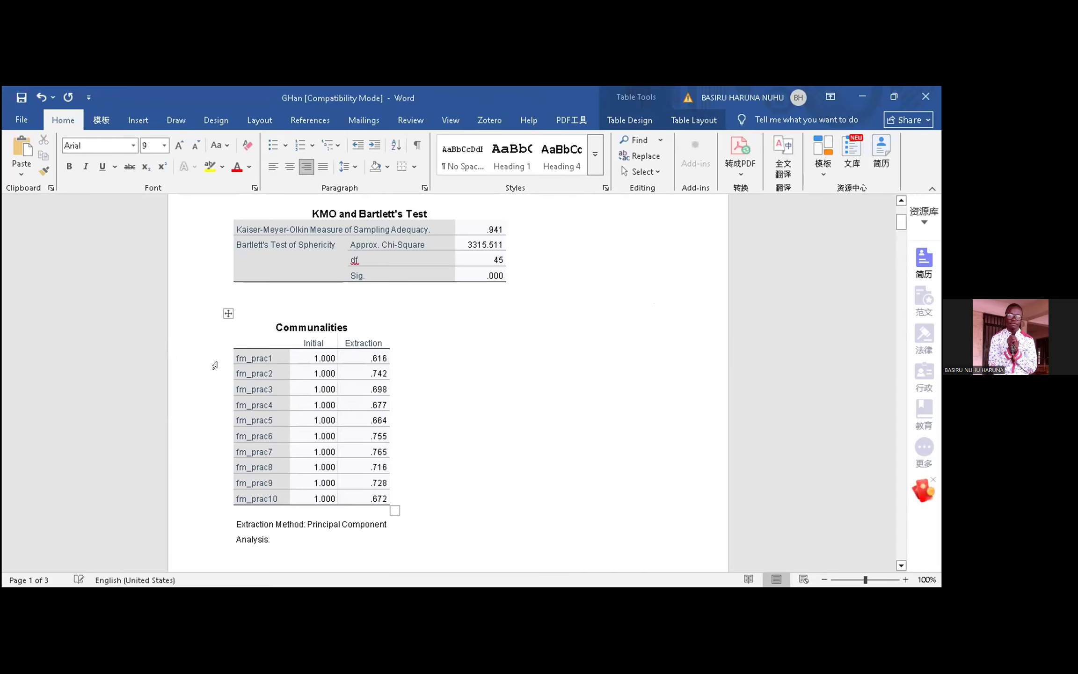
{"action": "left_click", "coordinate": [228, 314]}
{"action": "key", "text": "BackSpace"}
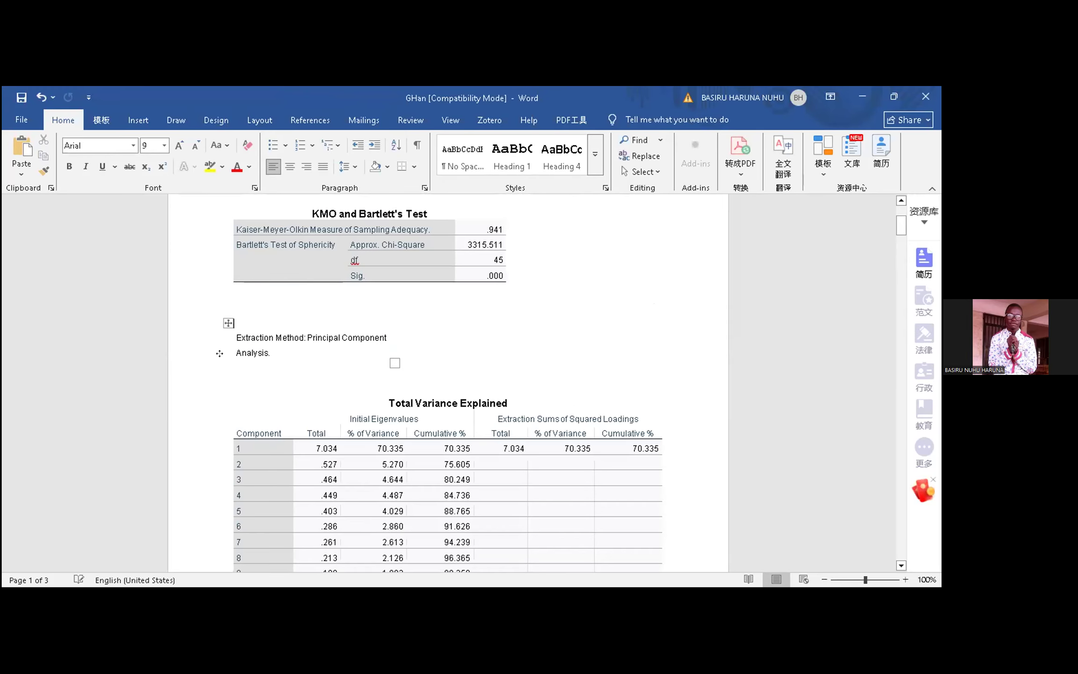
{"action": "left_click", "coordinate": [228, 322]}
{"action": "key", "text": "BackSpace"}
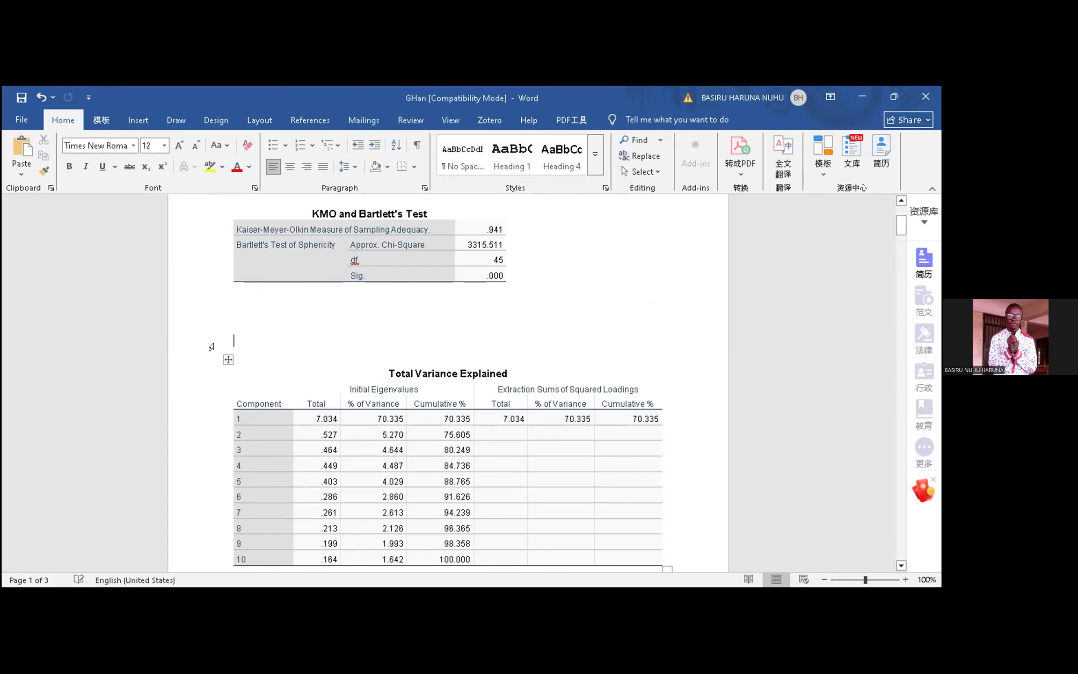
{"action": "left_click", "coordinate": [228, 359]}
{"action": "key", "text": "BackSpace"}
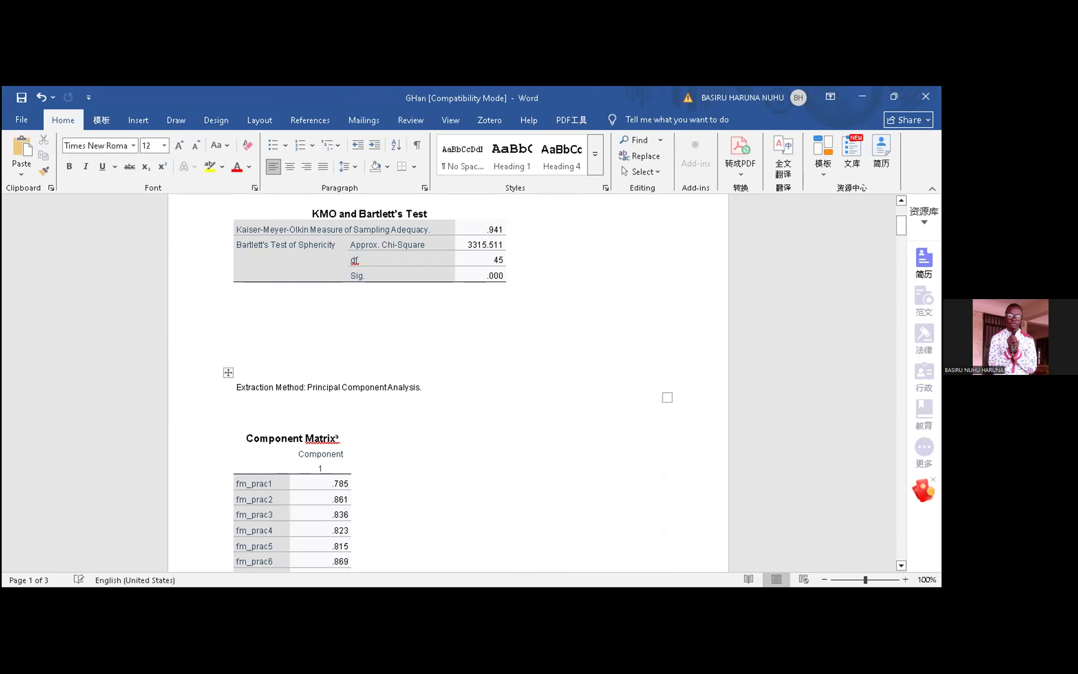
Step: Delete the unneeded output preceding the Gender frequency table
{"action": "scroll", "coordinate": [398, 541], "scroll_direction": "down", "scroll_amount": 5}
{"action": "left_click_drag", "start_coordinate": [235, 300], "coordinate": [536, 466]}
{"action": "scroll", "coordinate": [532, 475], "scroll_direction": "down", "scroll_amount": 20}
{"action": "scroll", "coordinate": [535, 467], "scroll_direction": "down", "scroll_amount": 7}
{"action": "key", "text": "Delete"}
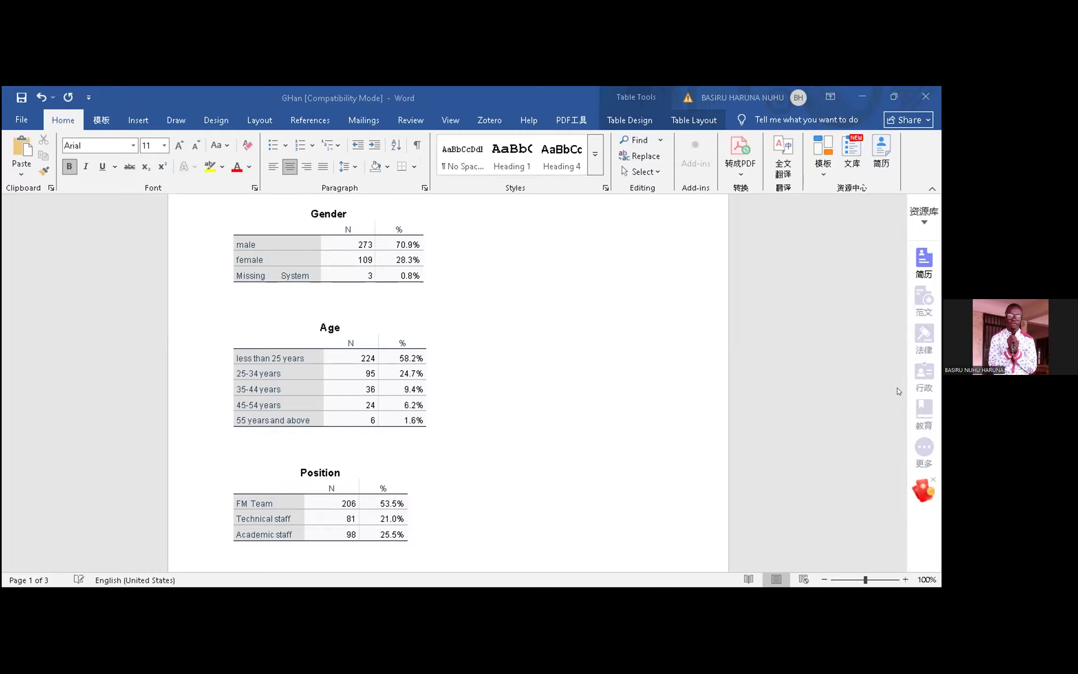
Step: Switch to the Sav document and examine the age group frequencies and percentages in its demographic table
{"action": "key", "text": "alt+Tab"}
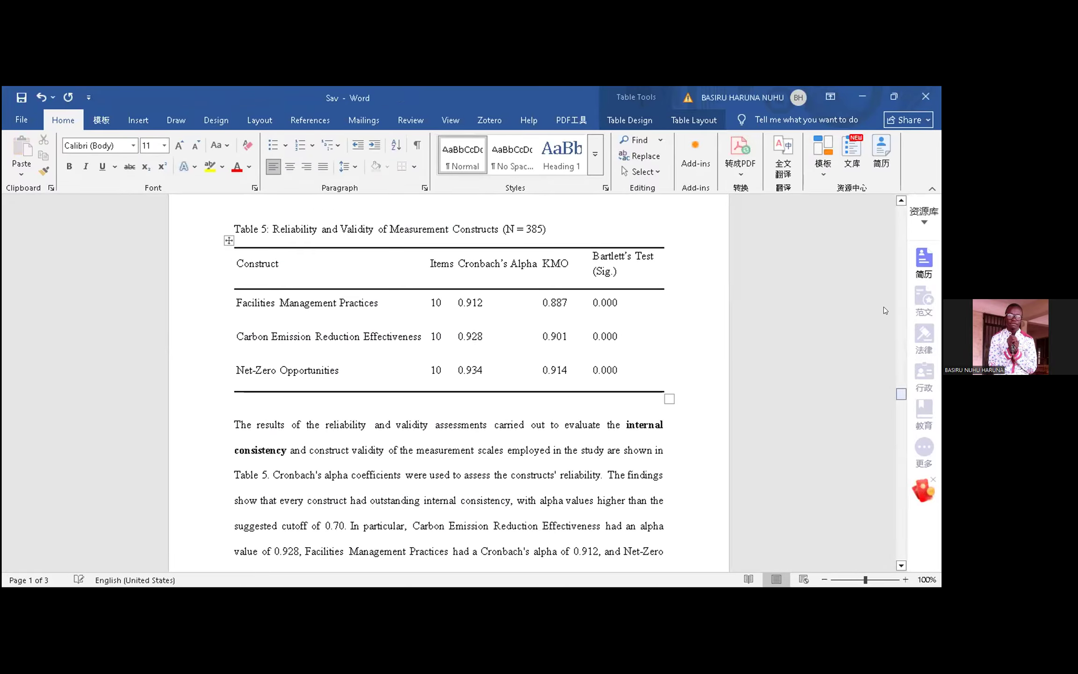
{"action": "left_click_drag", "start_coordinate": [901, 394], "coordinate": [901, 214]}
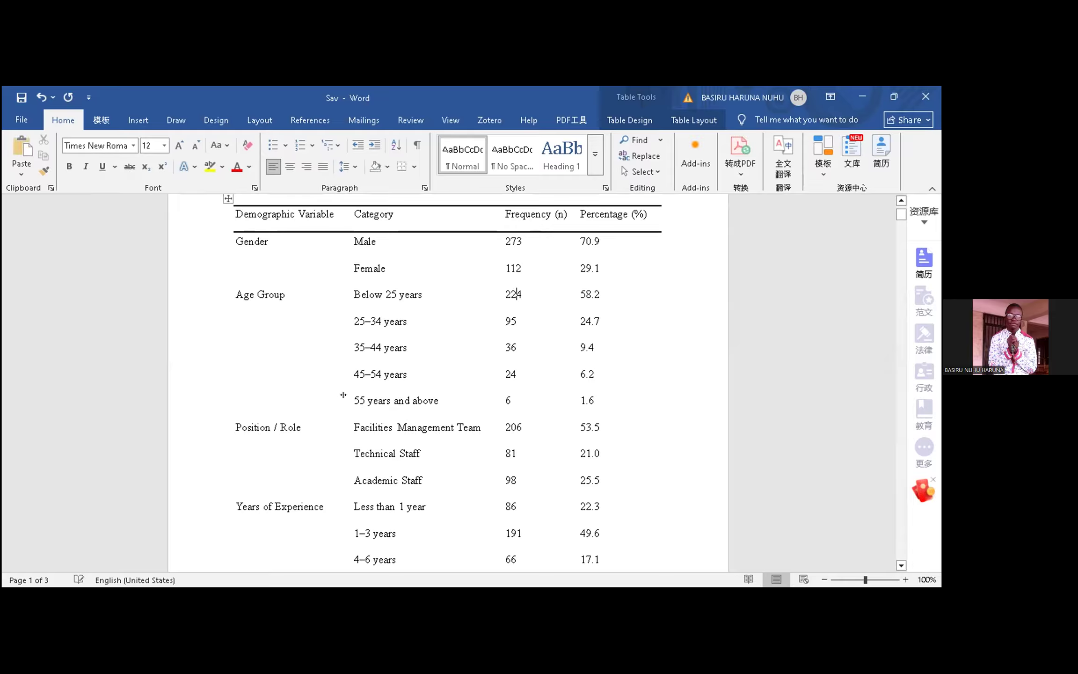
{"action": "key", "text": "Down"}
{"action": "key", "text": "Down"}
{"action": "key", "text": "Down"}
{"action": "key", "text": "Down"}
{"action": "left_click", "coordinate": [513, 400]}
Step: Replace the period after "Table 1" with a comma in the first sentence of the demographic description
{"action": "scroll", "coordinate": [302, 234], "scroll_direction": "down", "scroll_amount": 5}
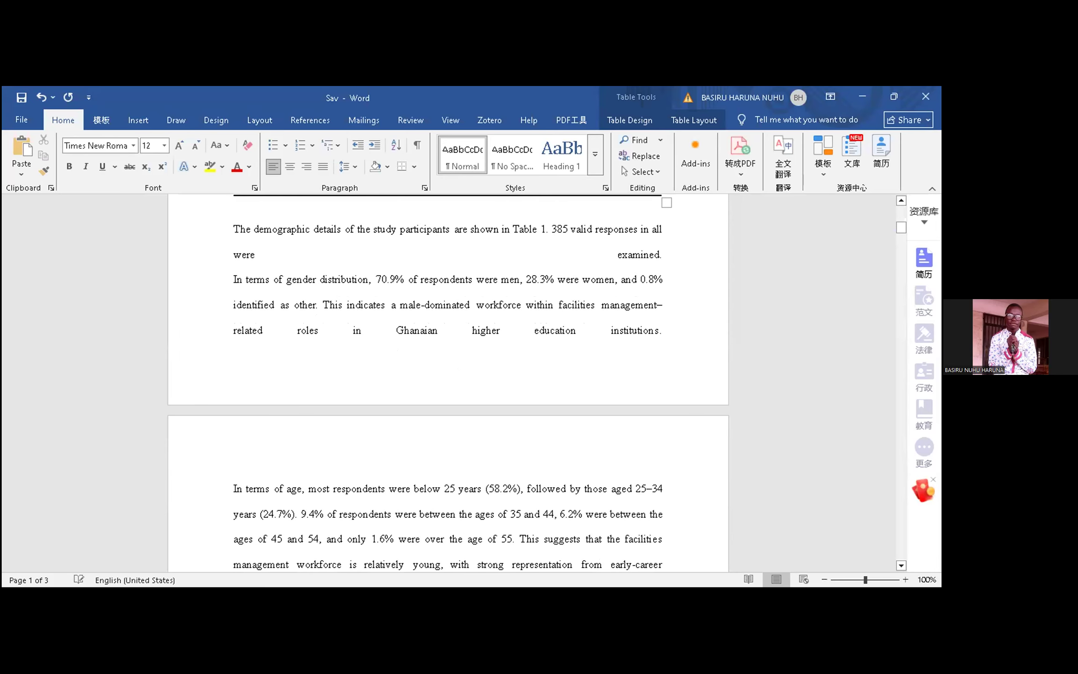
{"action": "left_click", "coordinate": [550, 229]}
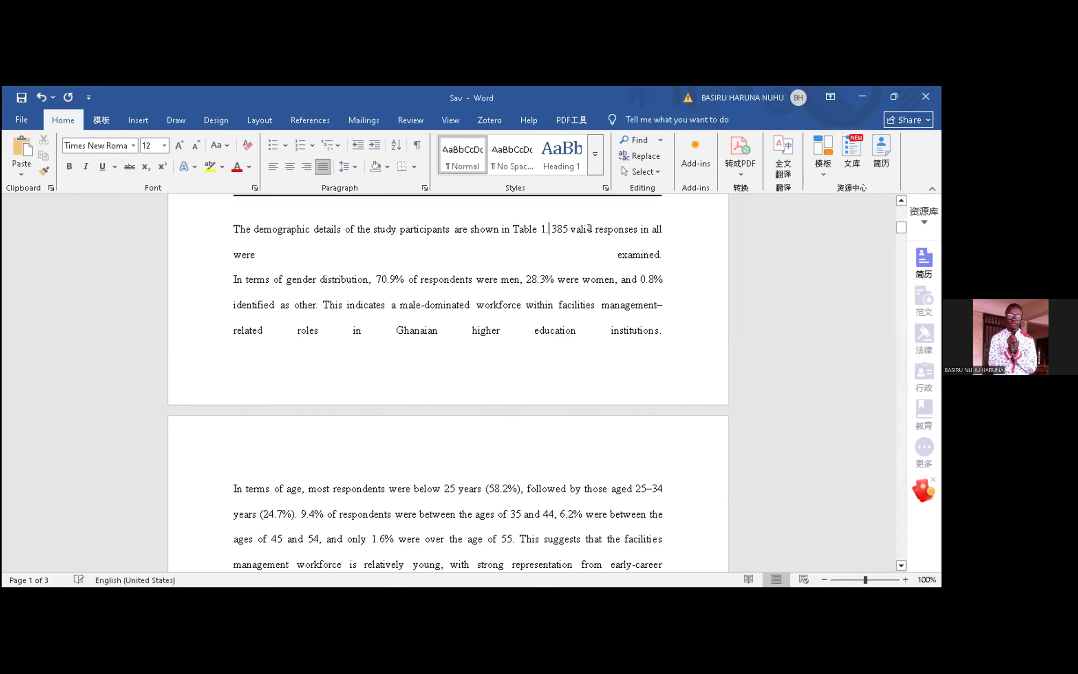
{"action": "key", "text": "BackSpace"}
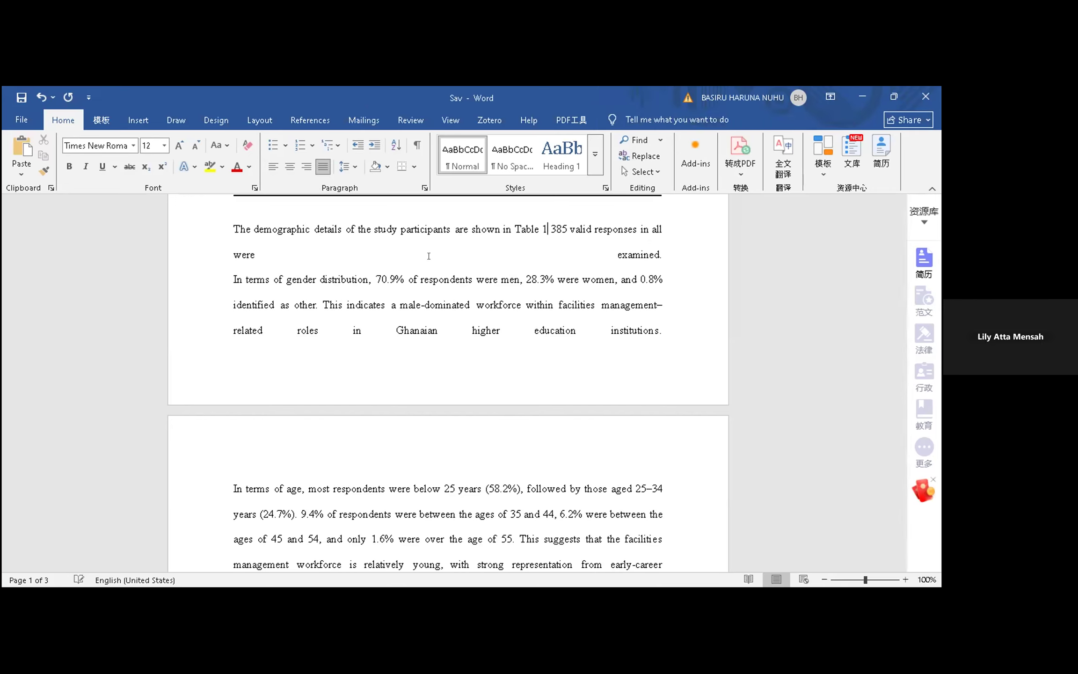
{"action": "type", "text": ","}
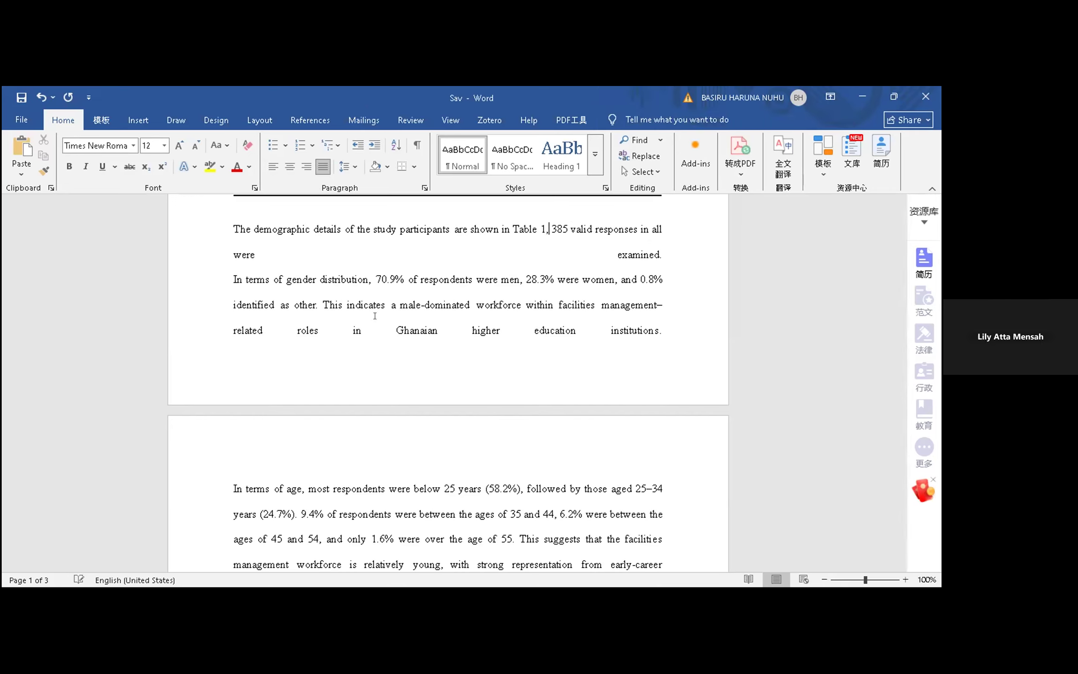
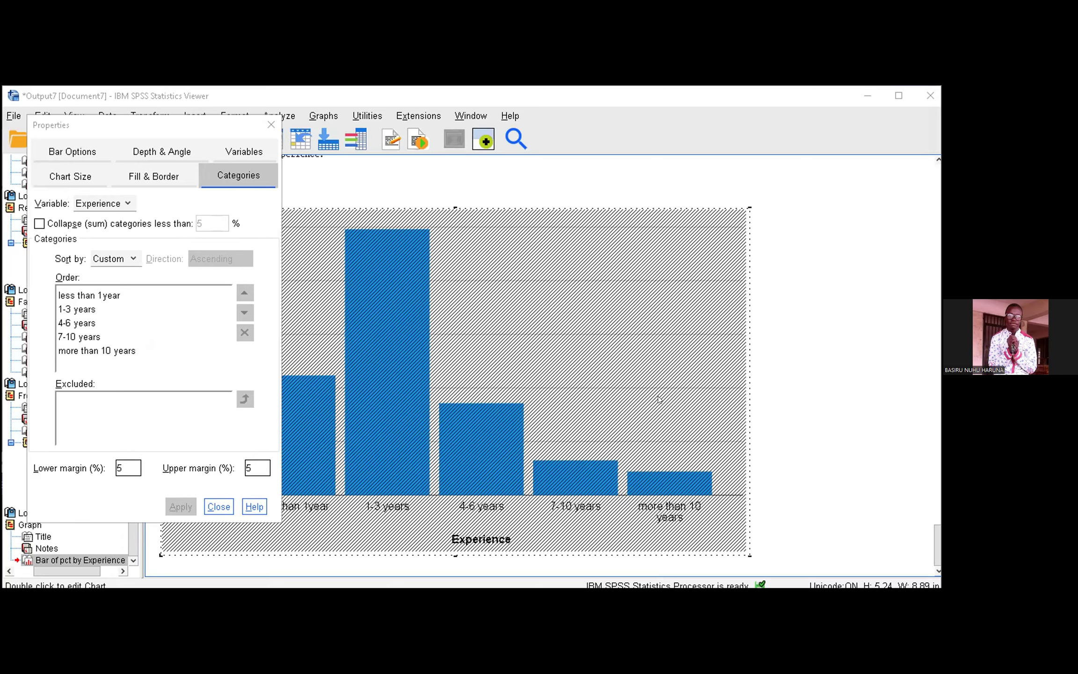
Step: Select the percent axis of the Experience bar chart and view its text style properties
{"action": "left_click", "coordinate": [300, 343]}
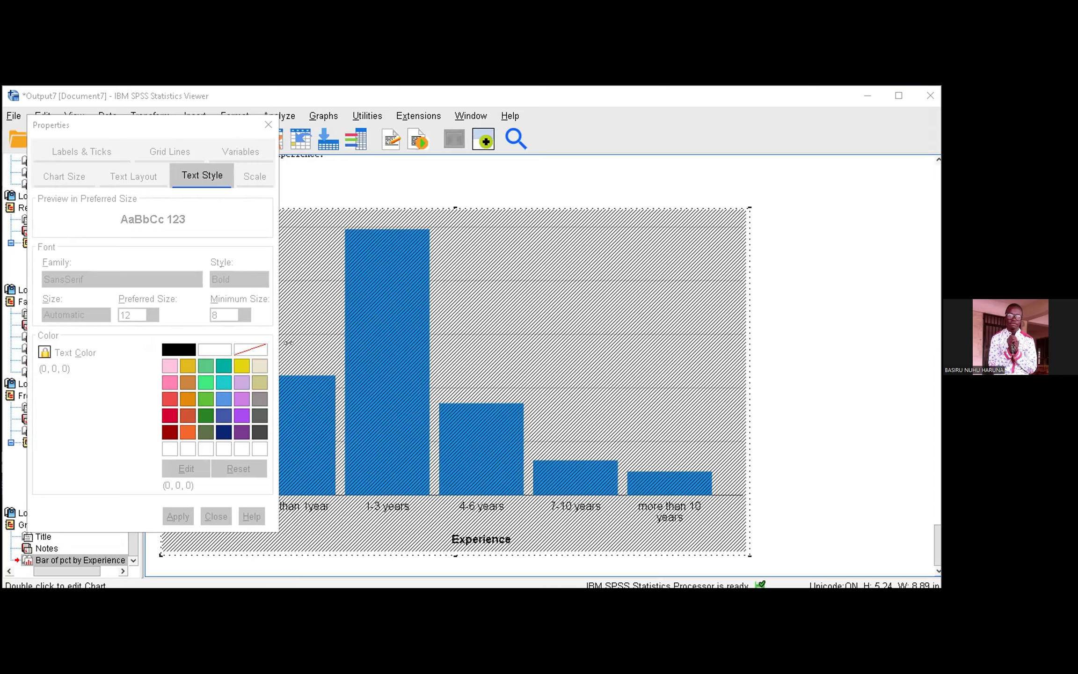
{"action": "left_click", "coordinate": [289, 343]}
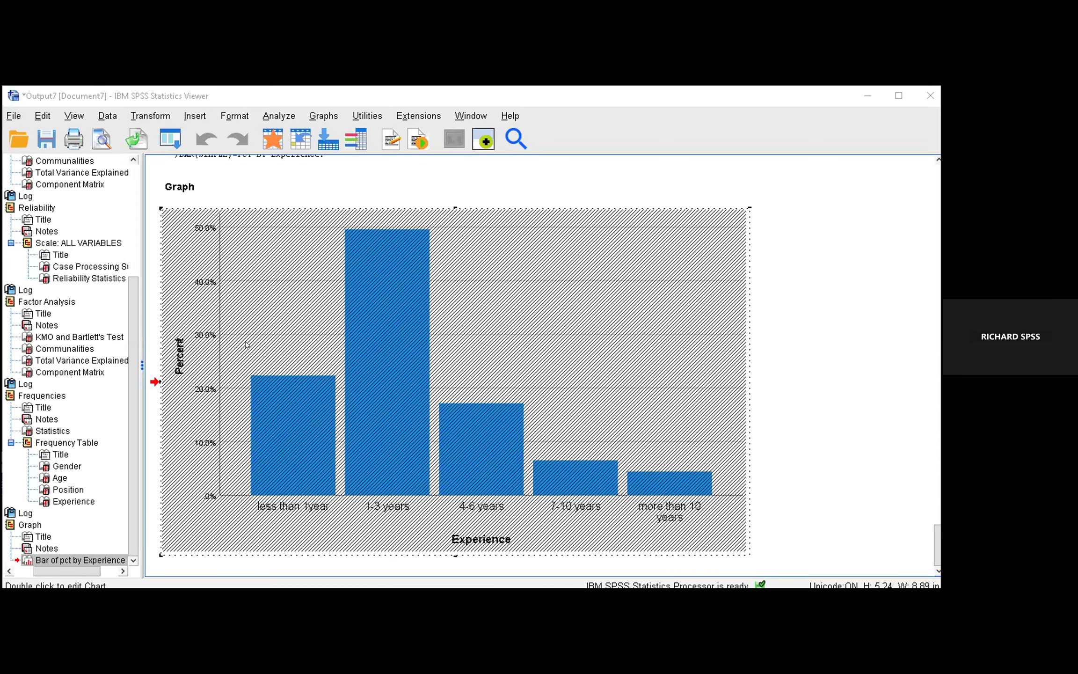
Step: Reopen the Experience percentage bar chart in the output for editing
{"action": "left_click", "coordinate": [183, 353]}
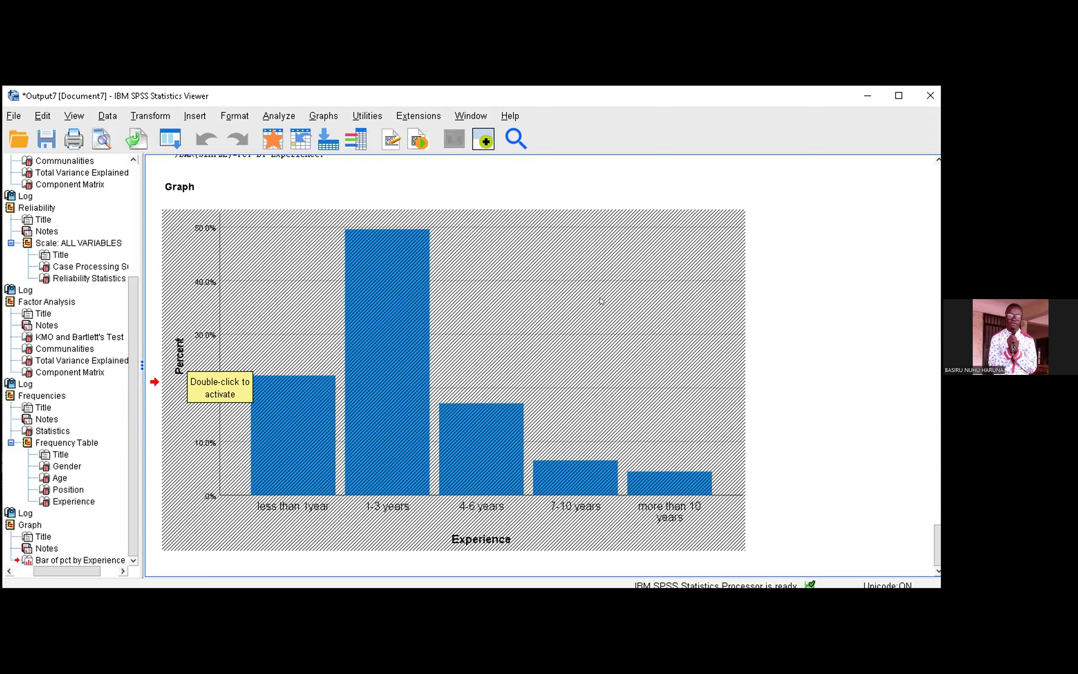
{"action": "left_click", "coordinate": [635, 256]}
{"action": "right_click", "coordinate": [568, 253]}
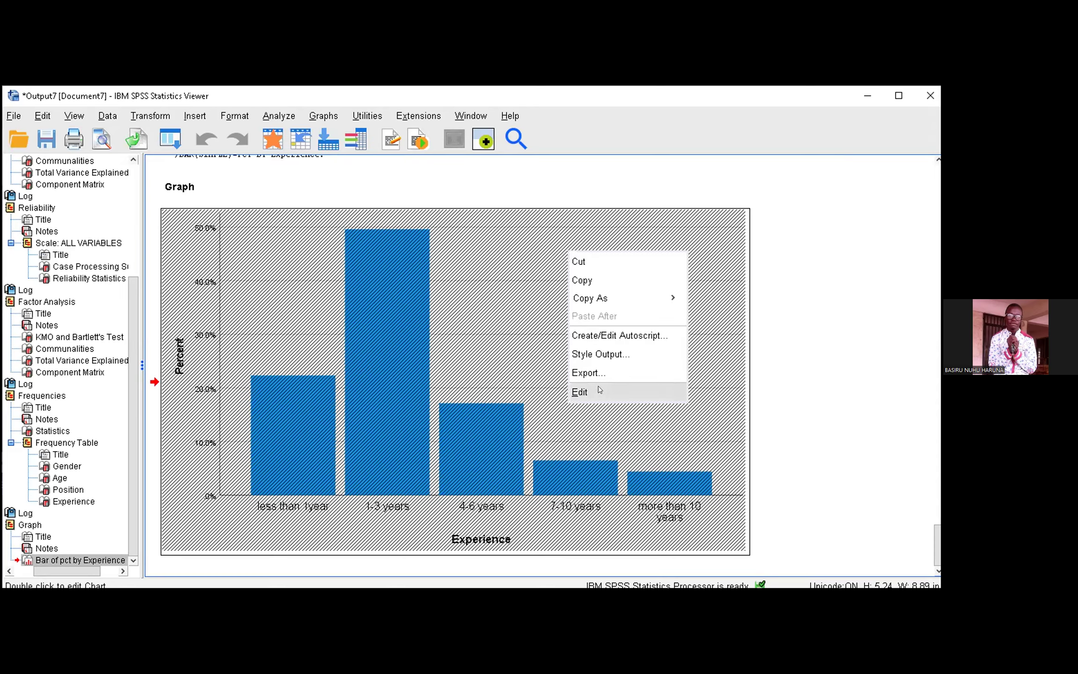
{"action": "left_click", "coordinate": [599, 390]}
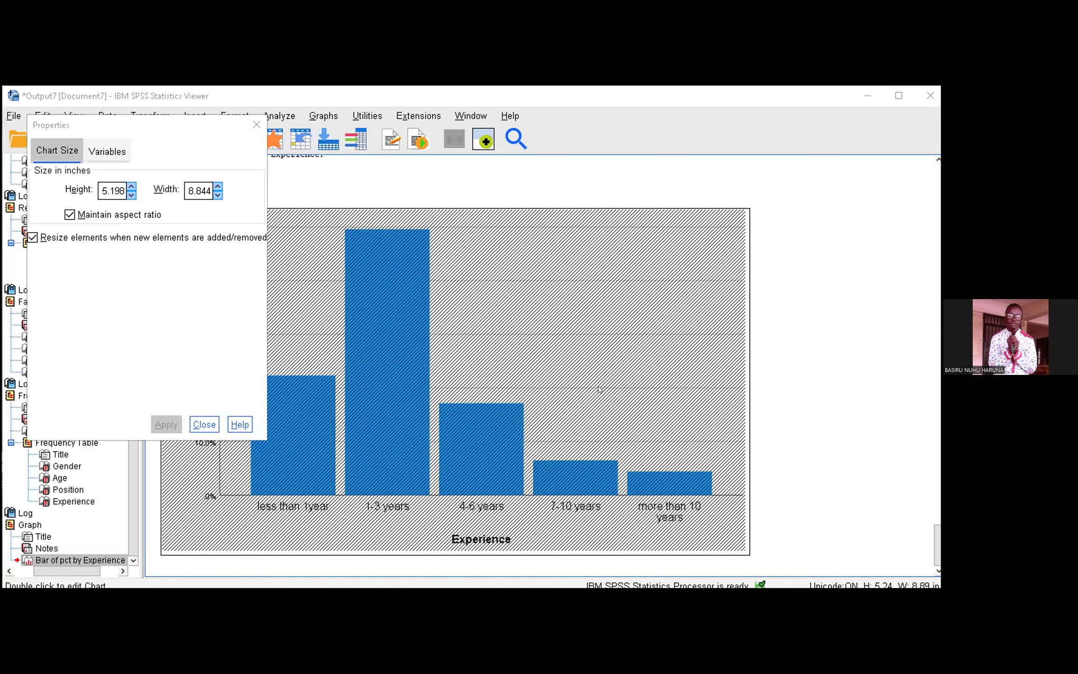